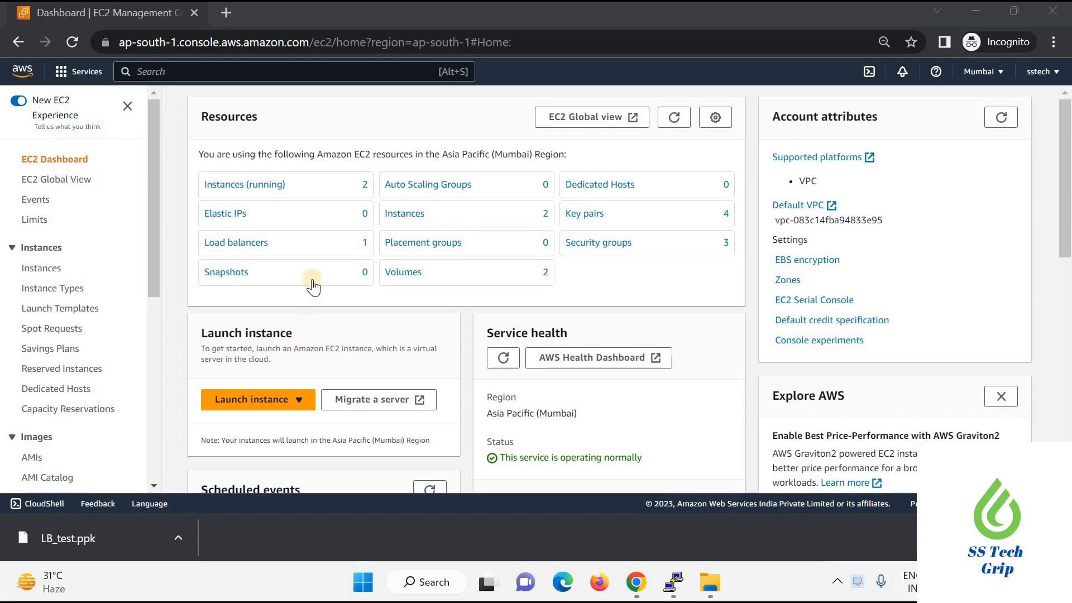
# - Copy LB1's DNS name from the EC2 load balancers list, load it in a new browser tab and refresh the page twice
pyautogui.click(238, 245)
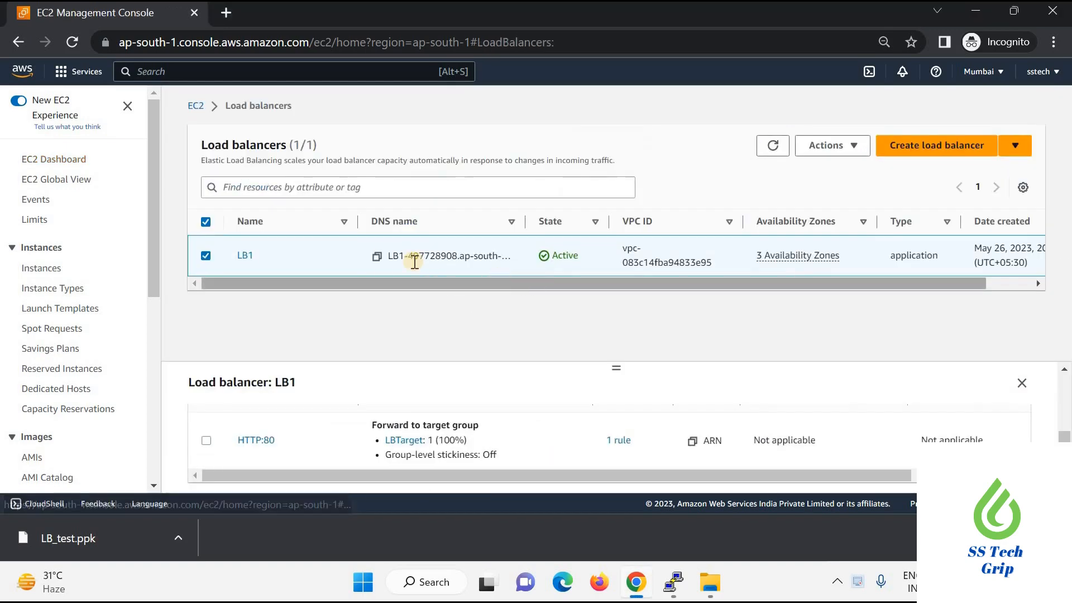
pyautogui.click(377, 256)
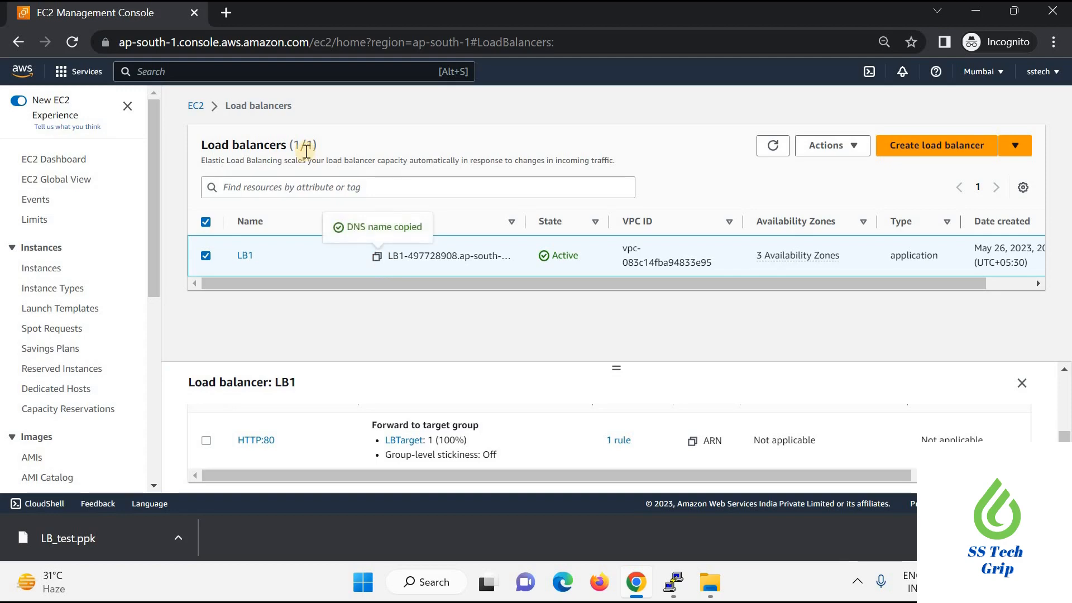
pyautogui.click(226, 13)
pyautogui.hotkey('ctrl', 'v')
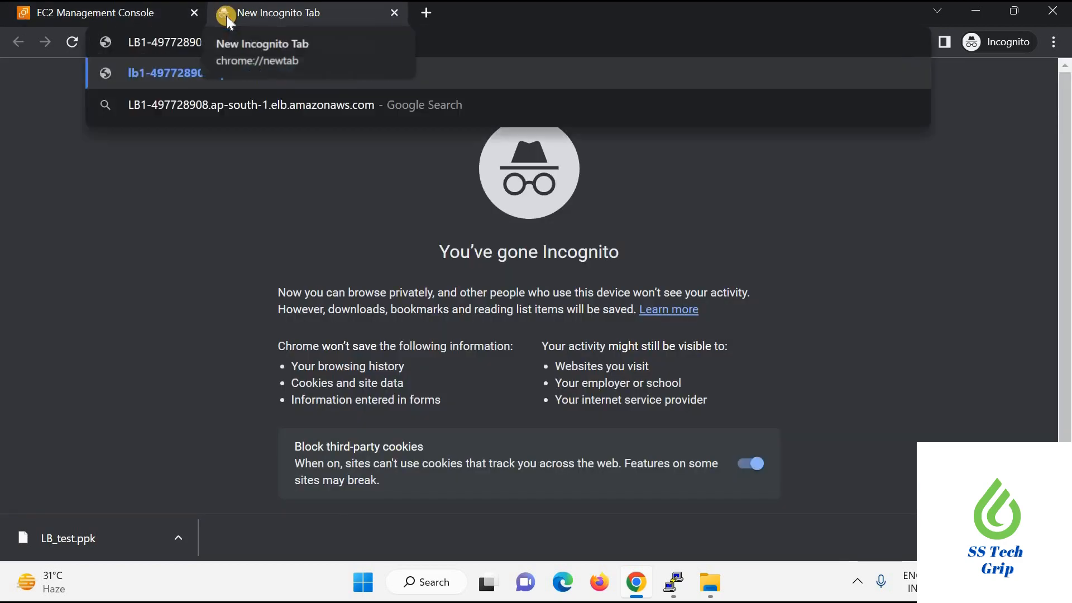
pyautogui.press('Return')
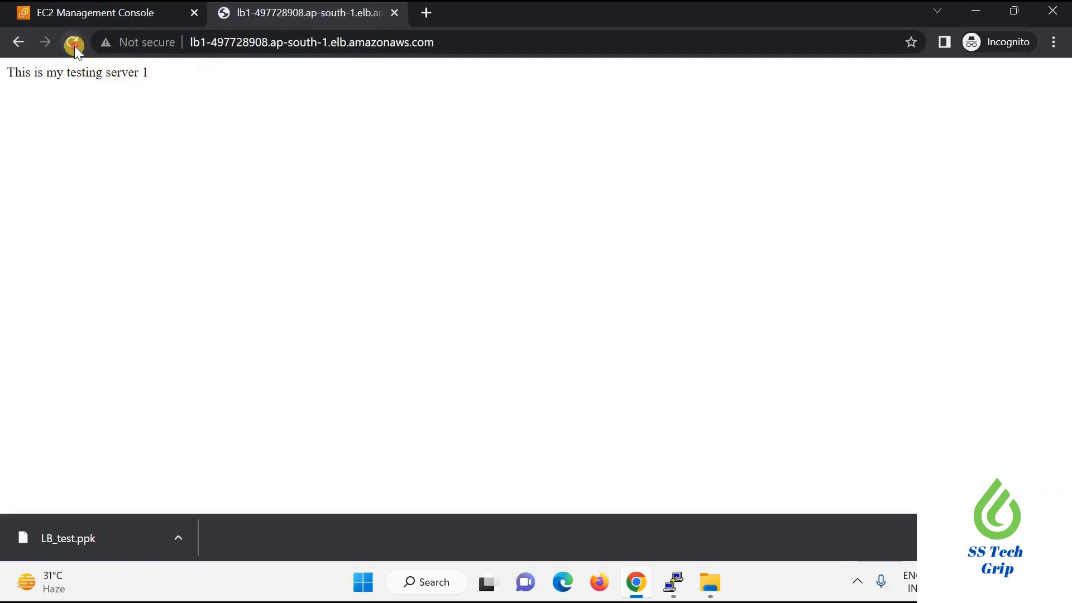
pyautogui.click(75, 45)
pyautogui.click(74, 45)
# - Return to the load balancers list and examine LB1's listener and its default action
pyautogui.click(128, 13)
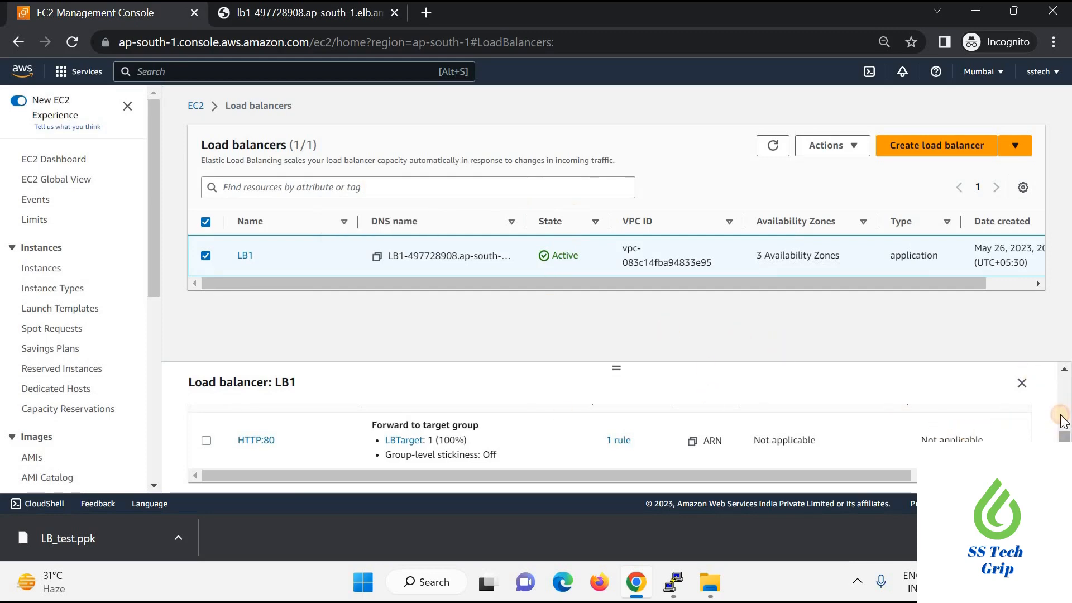
pyautogui.scroll(3, 1063, 422)
pyautogui.scroll(-1, 994, 433)
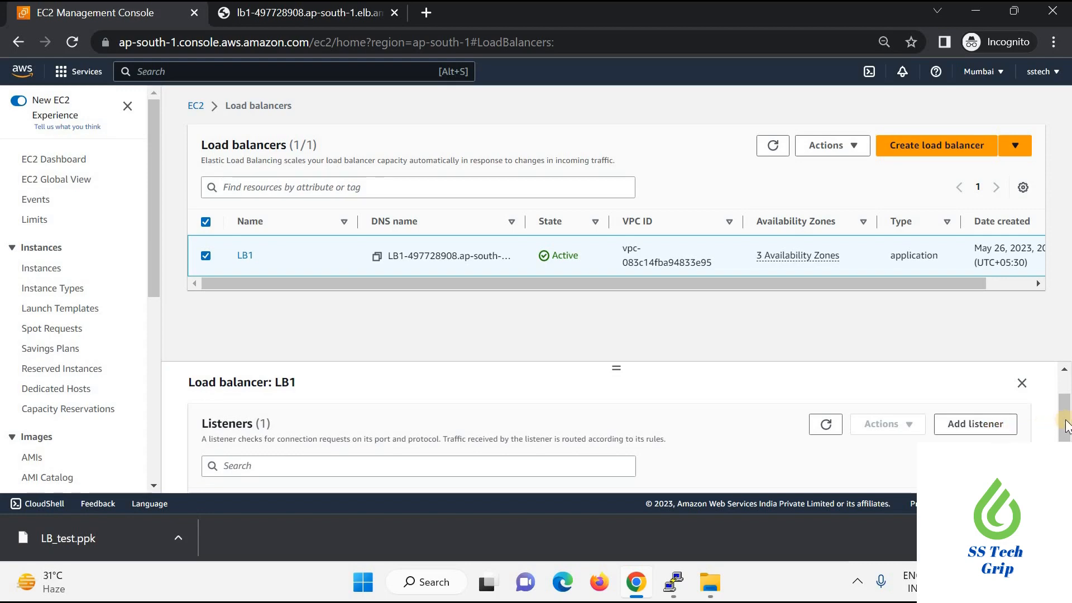
pyautogui.moveTo(1065, 424); pyautogui.dragTo(1064, 461)
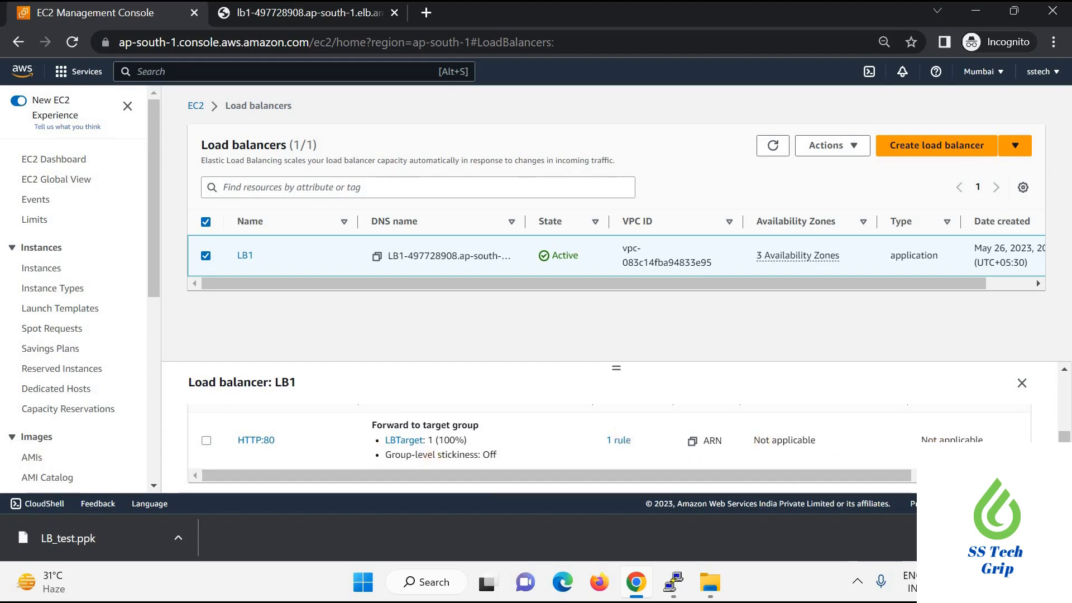
pyautogui.scroll(1, 609, 447)
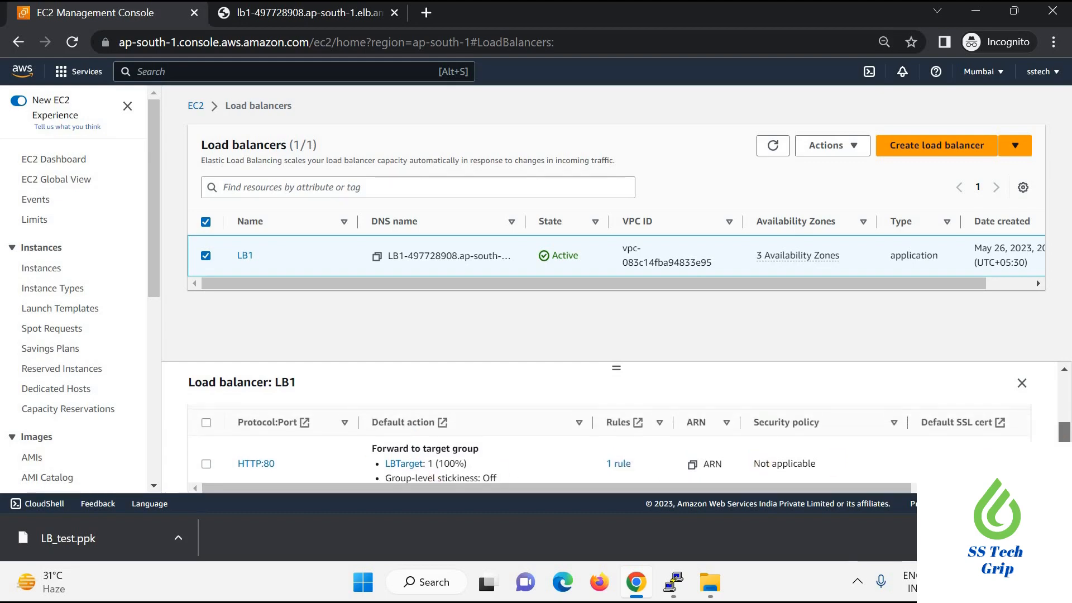
pyautogui.scroll(-1, 521, 442)
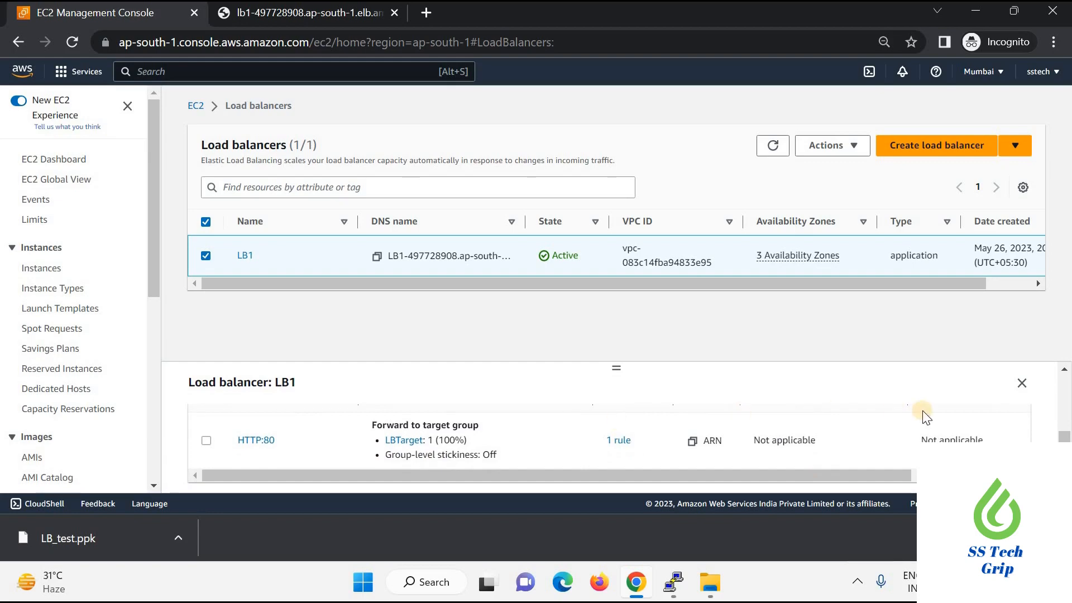
# - Open the form for adding a listener to LB1 and review its protocol, port and default action settings
pyautogui.click(1065, 421)
pyautogui.click(986, 433)
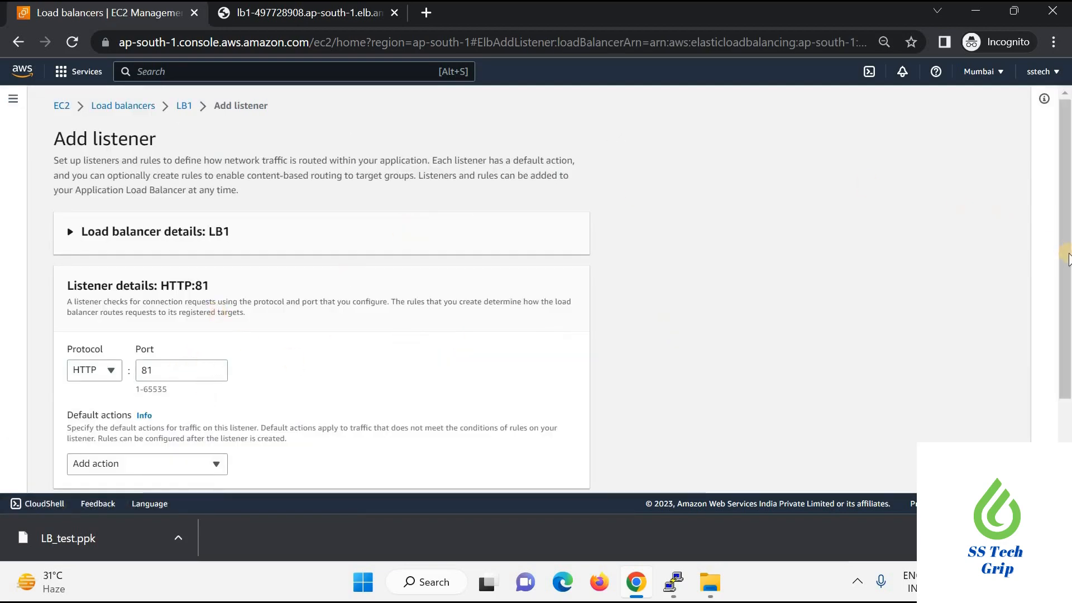
pyautogui.scroll(-2, 1067, 290)
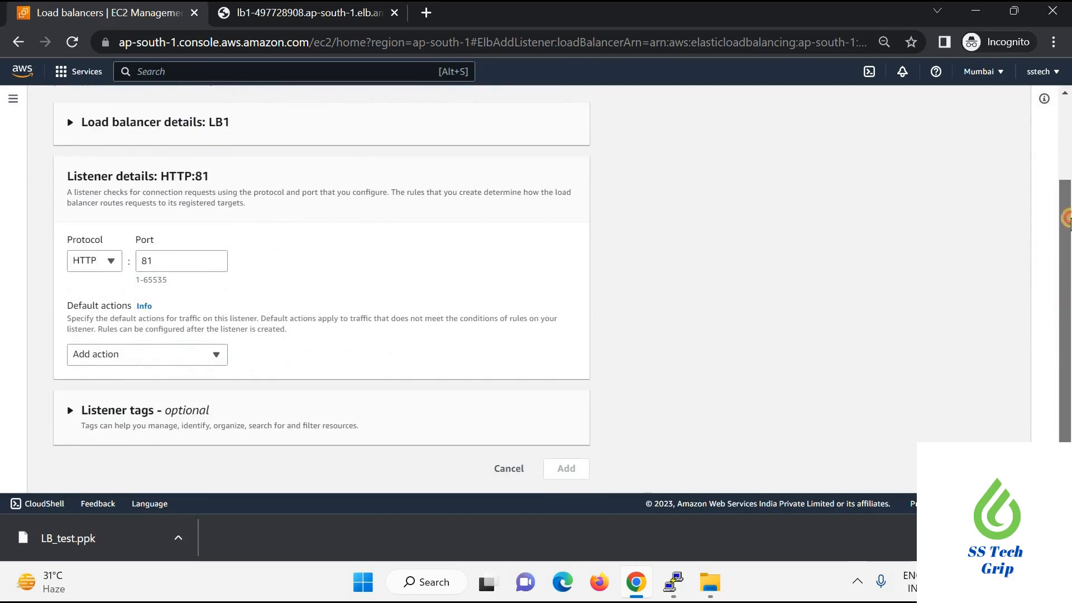
pyautogui.scroll(2, 1067, 220)
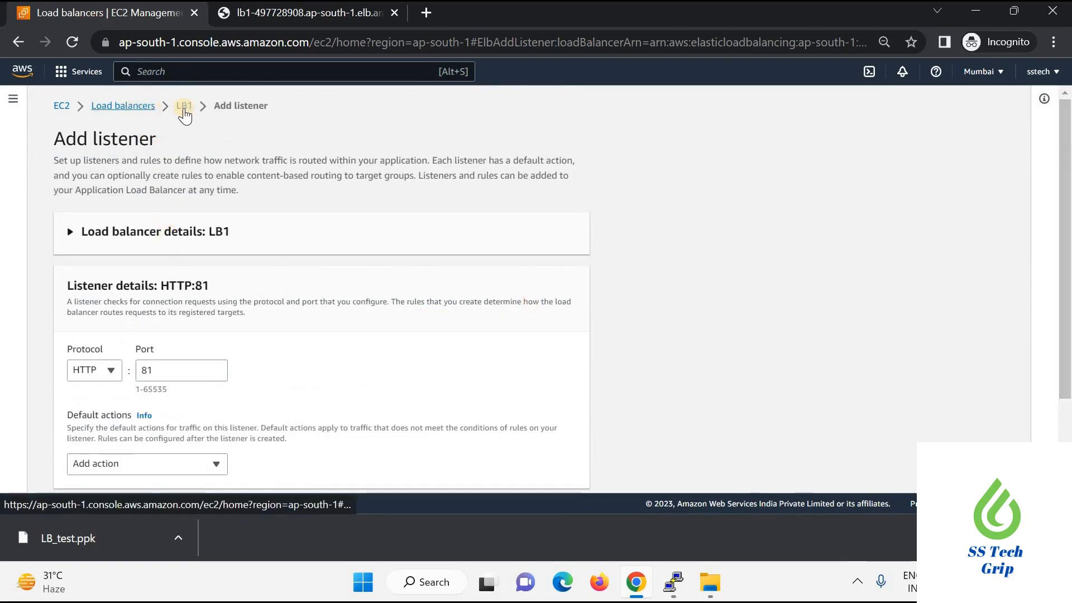
# - Open LB1's details page and examine its listeners and network mapping
pyautogui.click(185, 107)
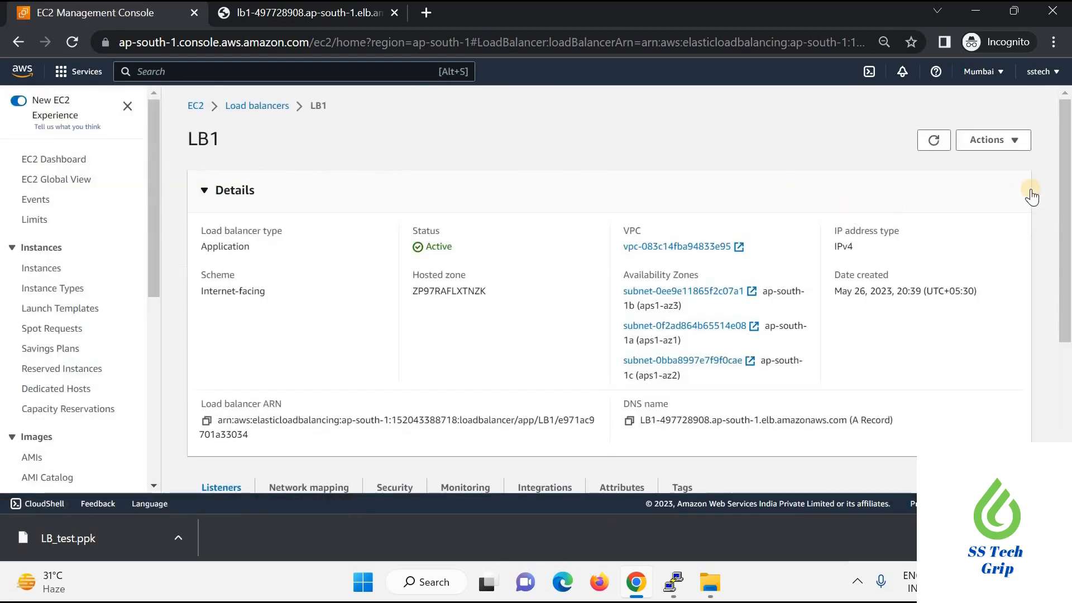
pyautogui.moveTo(1060, 263); pyautogui.dragTo(1052, 325)
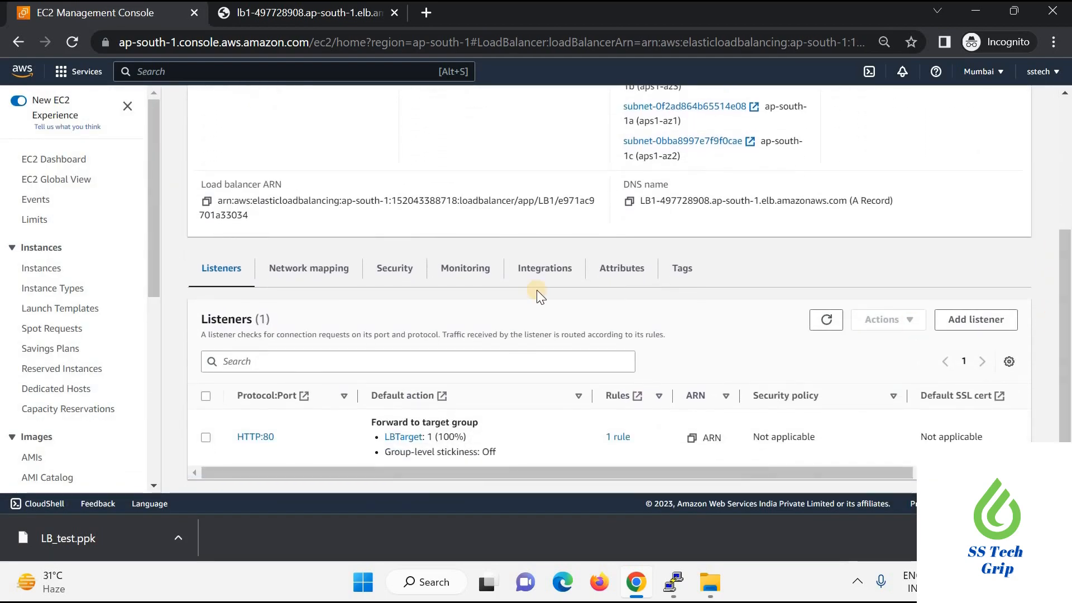
pyautogui.click(329, 277)
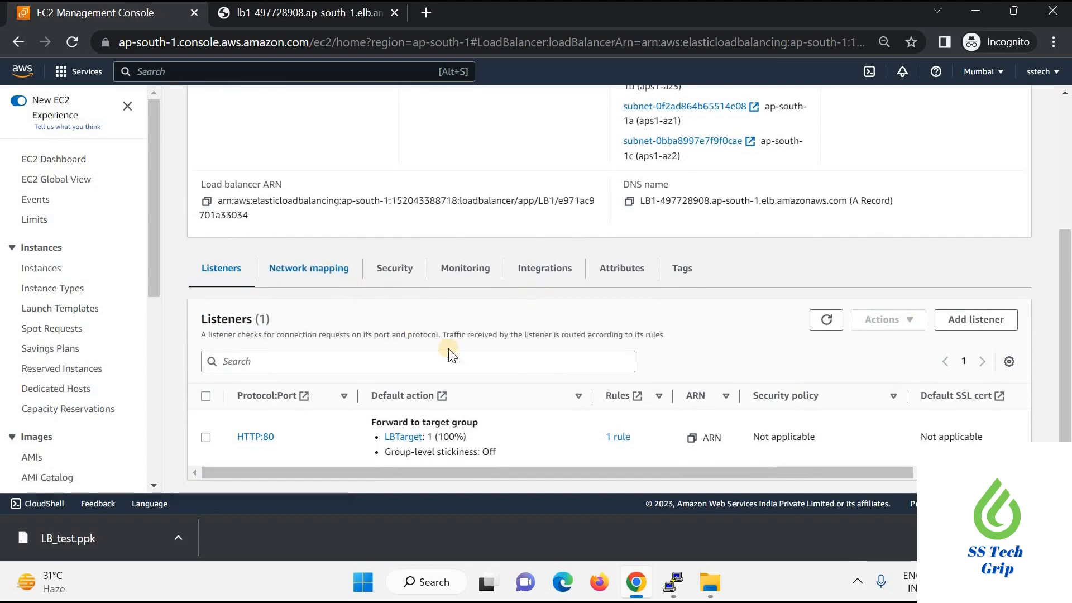
pyautogui.moveTo(1068, 302); pyautogui.dragTo(1068, 379)
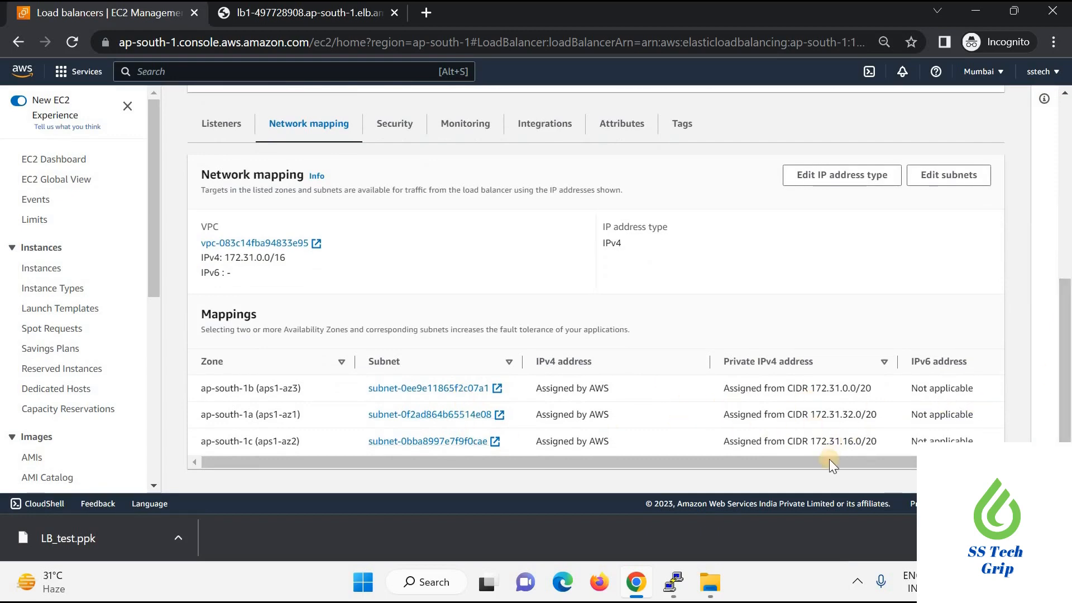
# - Review LB1's security groups and its monitoring graphs
pyautogui.click(394, 131)
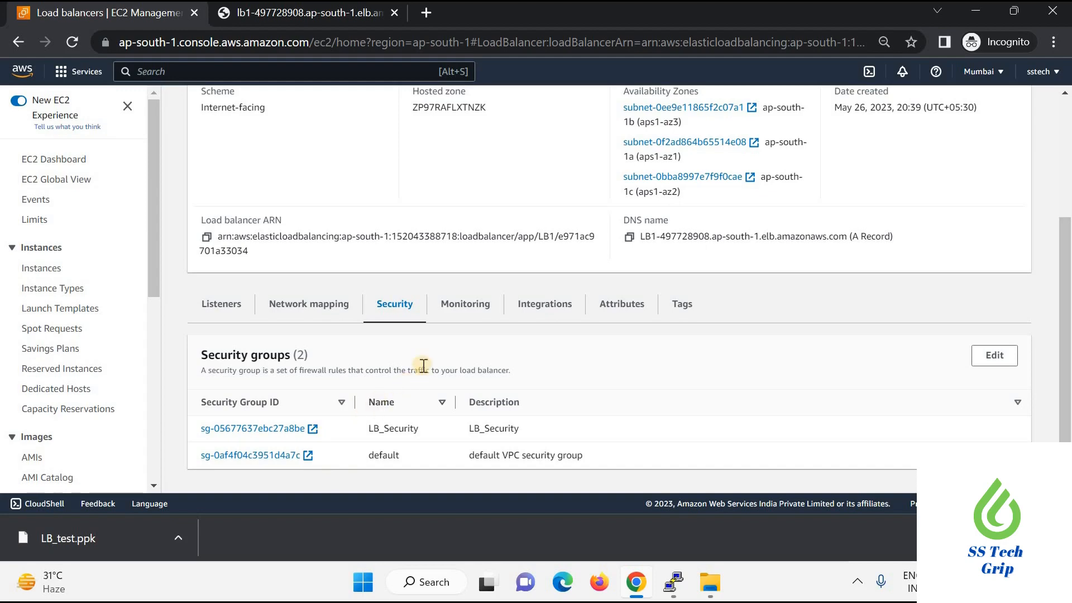
pyautogui.click(471, 316)
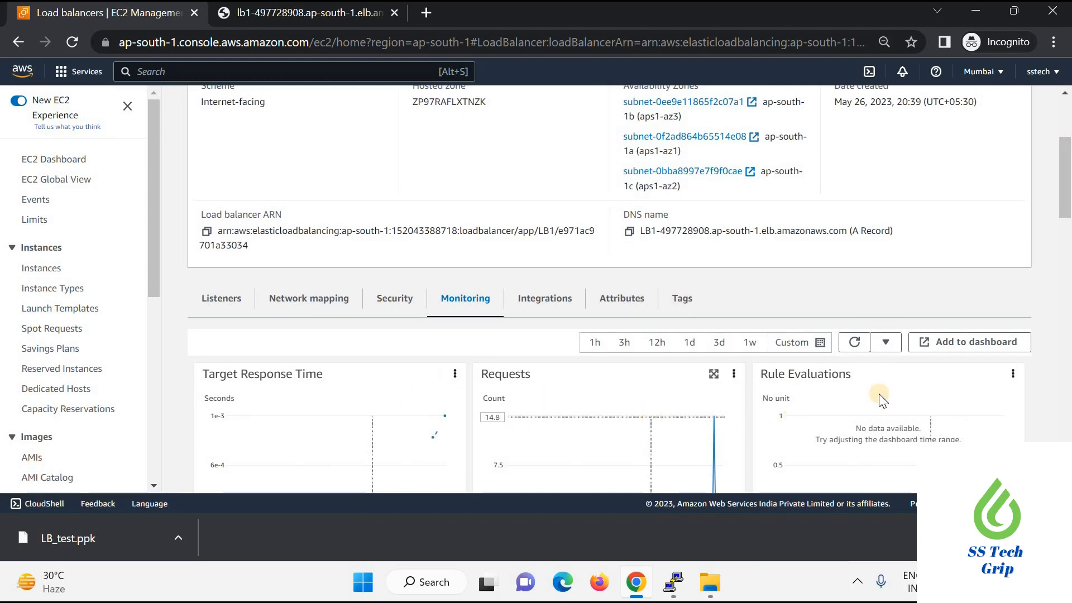
pyautogui.moveTo(1071, 177); pyautogui.dragTo(1071, 198)
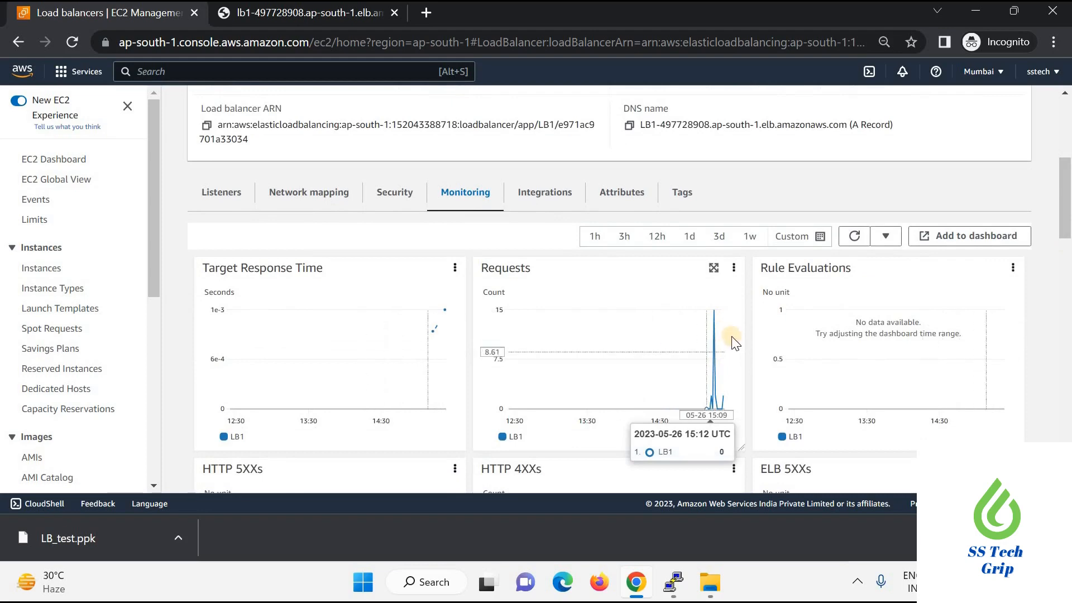
# - Reload the LB1 web page repeatedly to send a series of requests through the load balancer
pyautogui.click(313, 11)
pyautogui.click(73, 40)
pyautogui.click(75, 38)
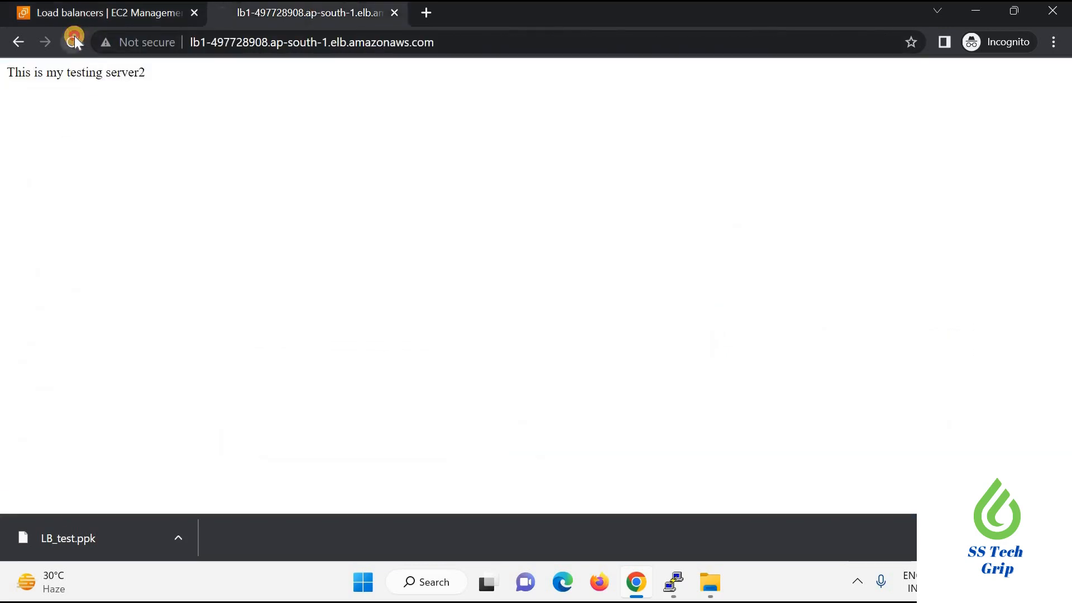
pyautogui.click(75, 38)
pyautogui.click(75, 38)
pyautogui.click(75, 38)
pyautogui.click(75, 38)
pyautogui.click(75, 38)
pyautogui.click(75, 38)
pyautogui.click(75, 38)
pyautogui.click(75, 37)
pyautogui.click(75, 38)
pyautogui.click(75, 38)
pyautogui.click(75, 38)
pyautogui.click(75, 38)
# - Refresh LB1's details page in the console and check its monitoring graphs again
pyautogui.click(97, 11)
pyautogui.click(73, 42)
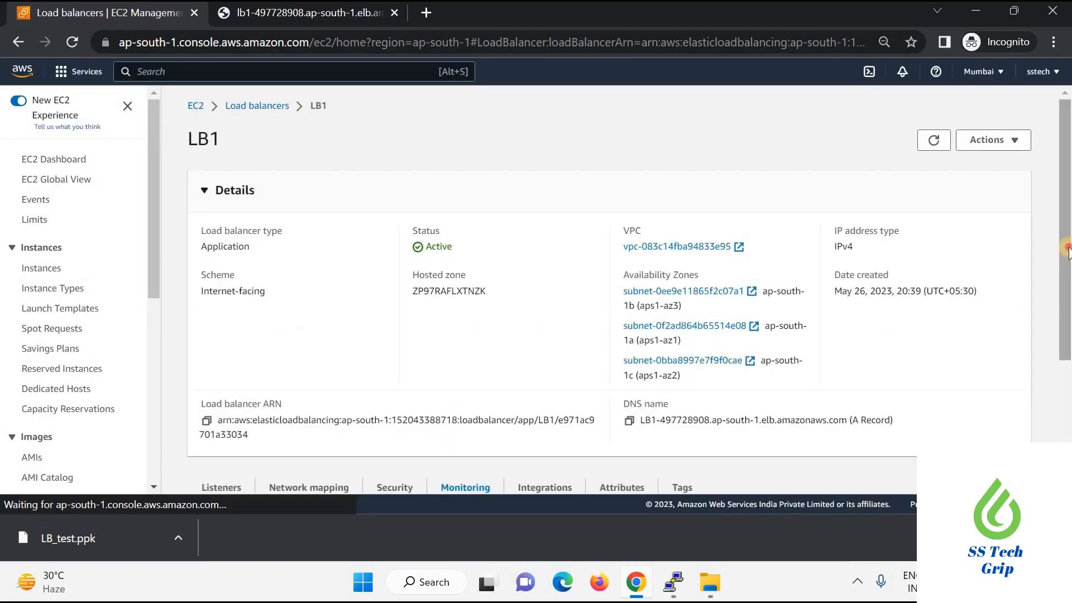
pyautogui.moveTo(1066, 251); pyautogui.dragTo(1067, 366)
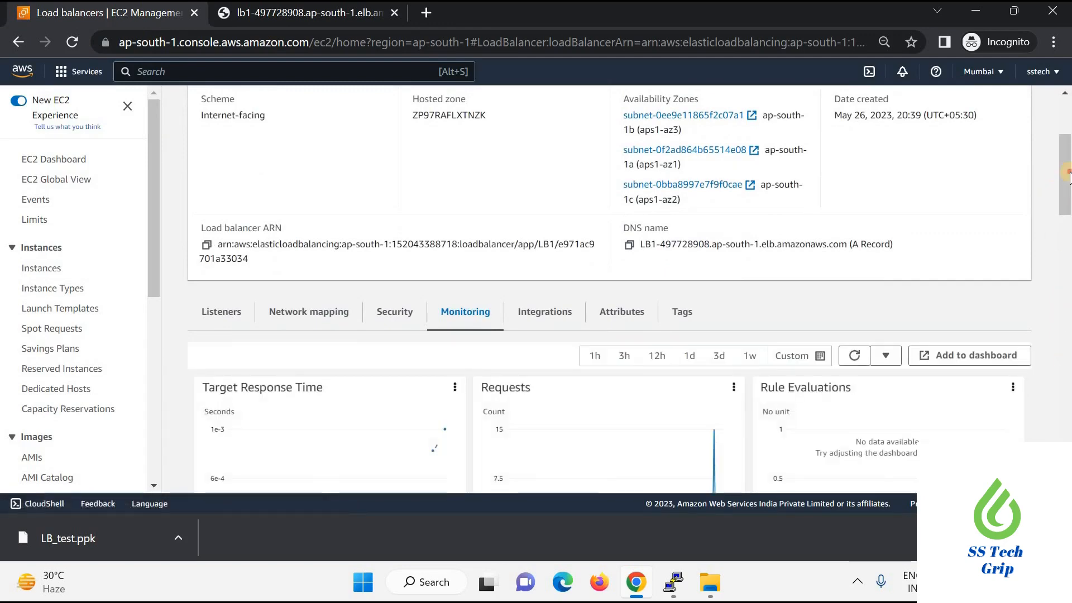
pyautogui.moveTo(1068, 176); pyautogui.dragTo(1068, 200)
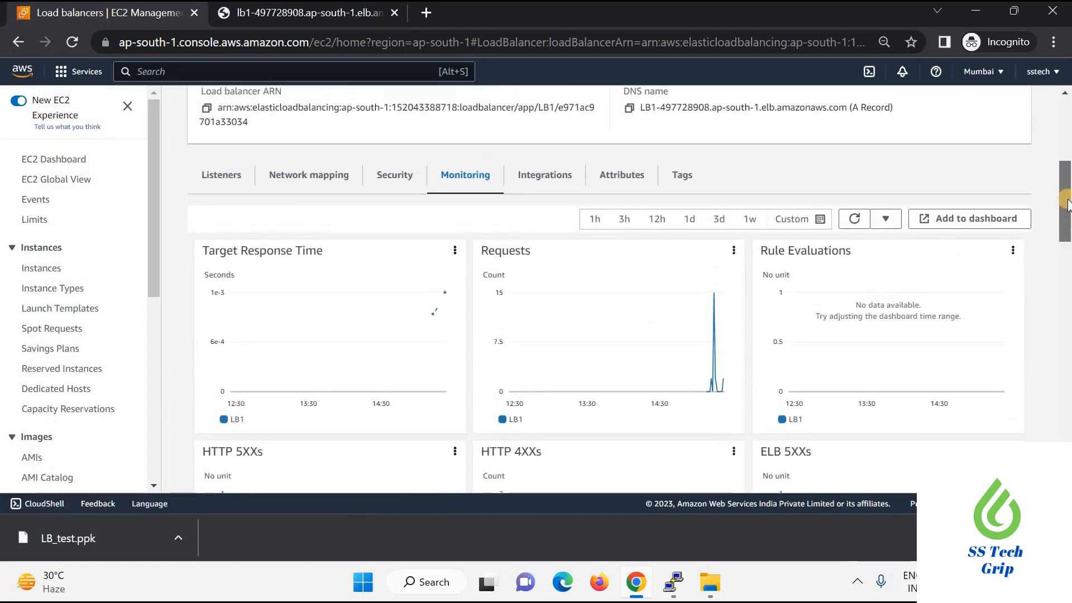
# - Review LB1's attributes, including traffic configuration, packet handling and monitoring
pyautogui.click(621, 187)
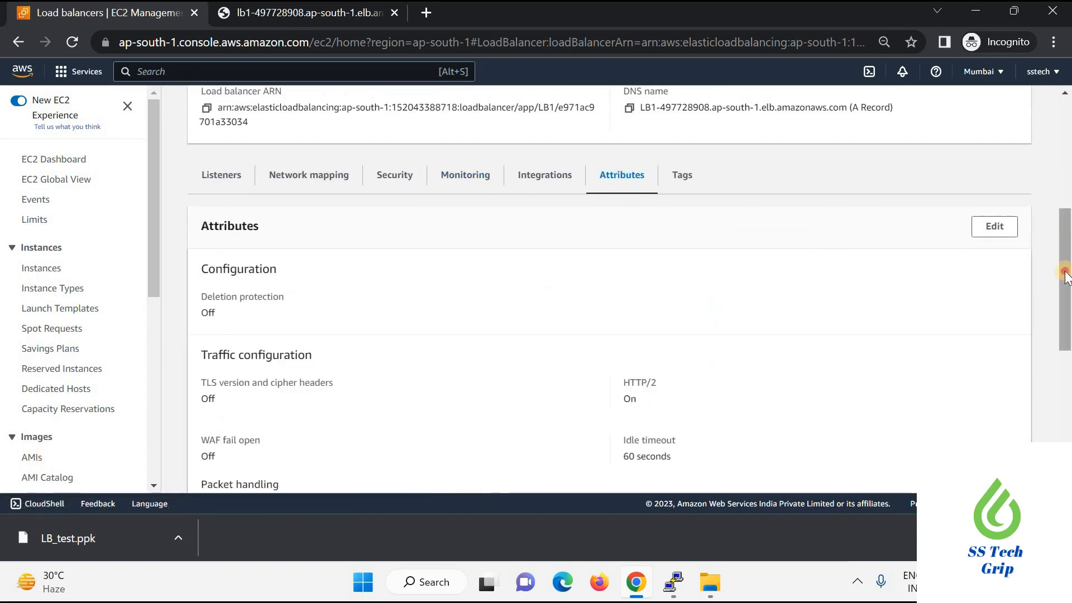
pyautogui.moveTo(1067, 249); pyautogui.dragTo(1062, 337)
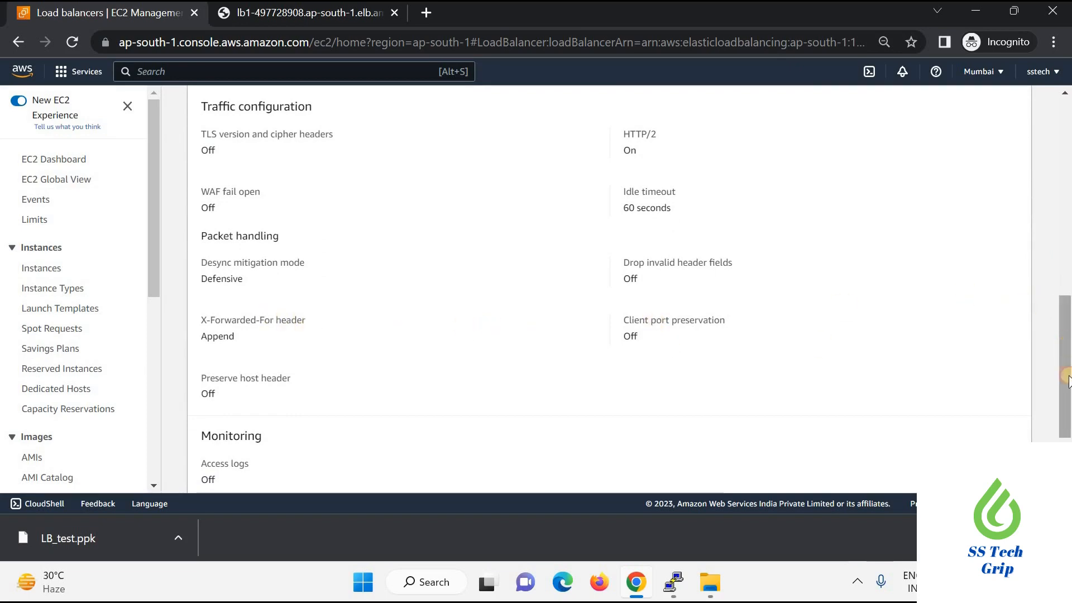
pyautogui.moveTo(1067, 370); pyautogui.dragTo(1067, 186)
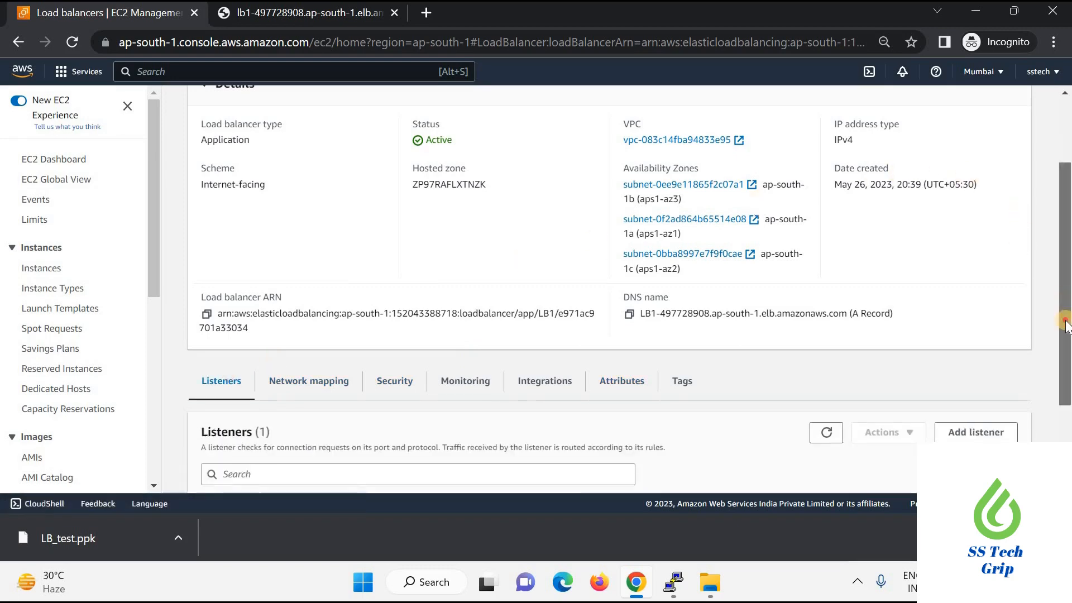
# - Open the LBTarget target group from LB1's HTTP:80 listener and review its registered targets and monitoring graphs
pyautogui.moveTo(1067, 246); pyautogui.dragTo(1068, 319)
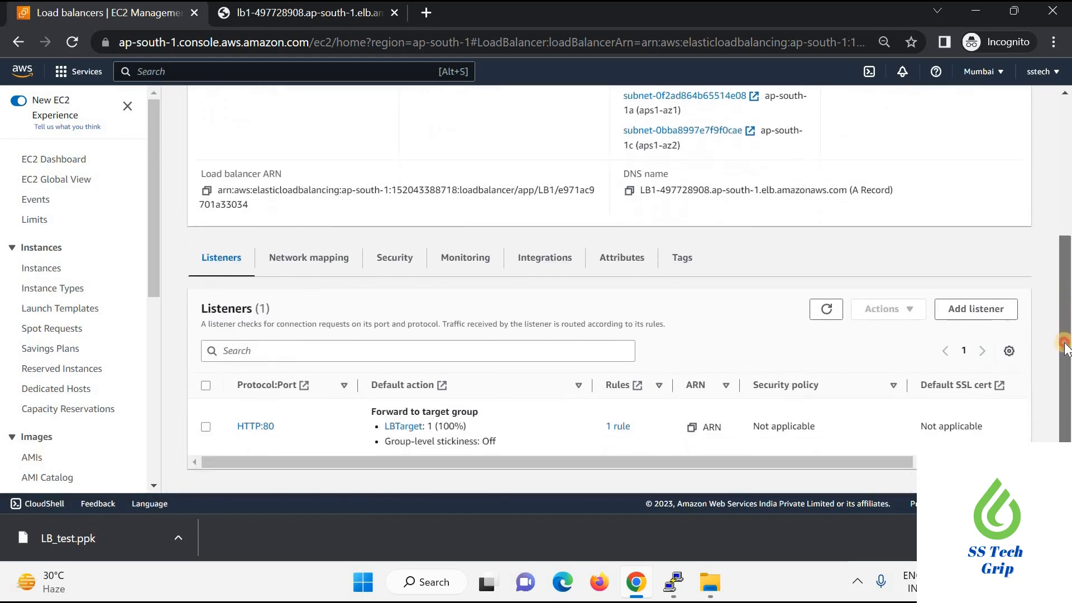
pyautogui.click(400, 426)
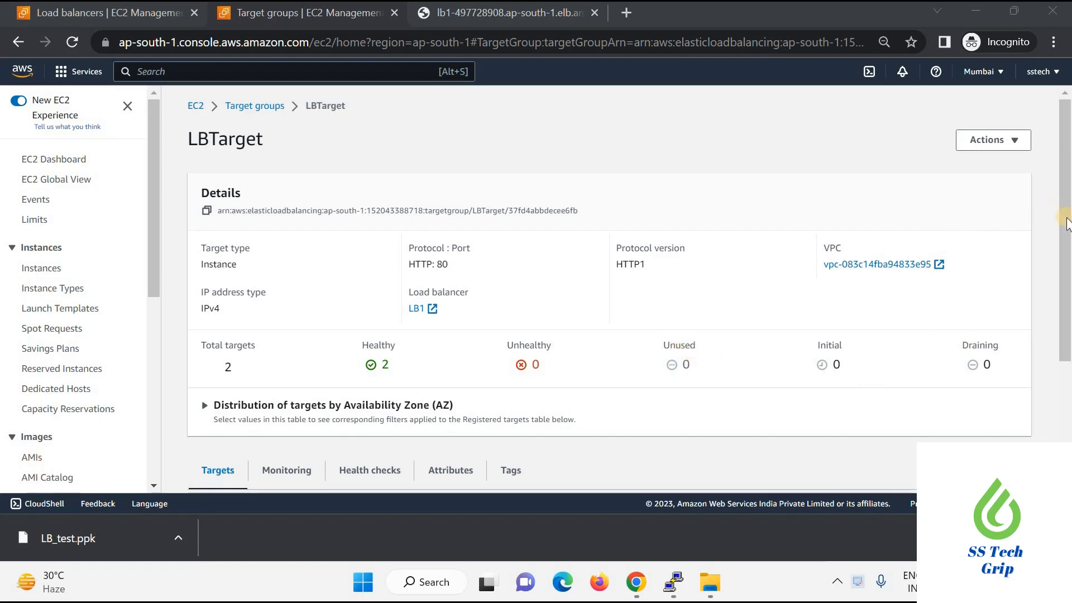
pyautogui.click(1063, 267)
pyautogui.moveTo(1062, 267); pyautogui.dragTo(1055, 367)
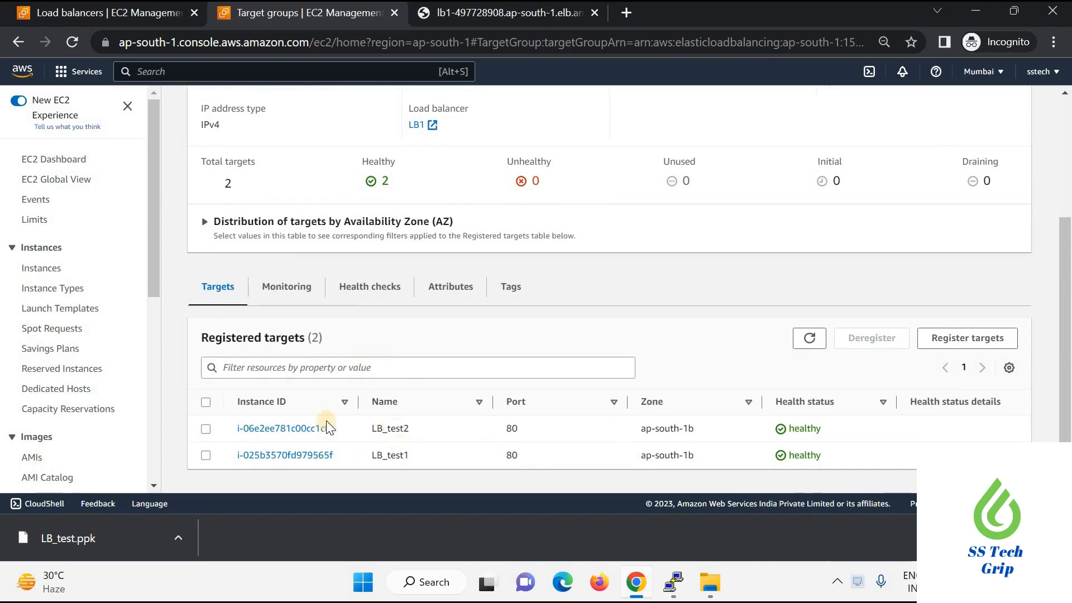
pyautogui.click(290, 292)
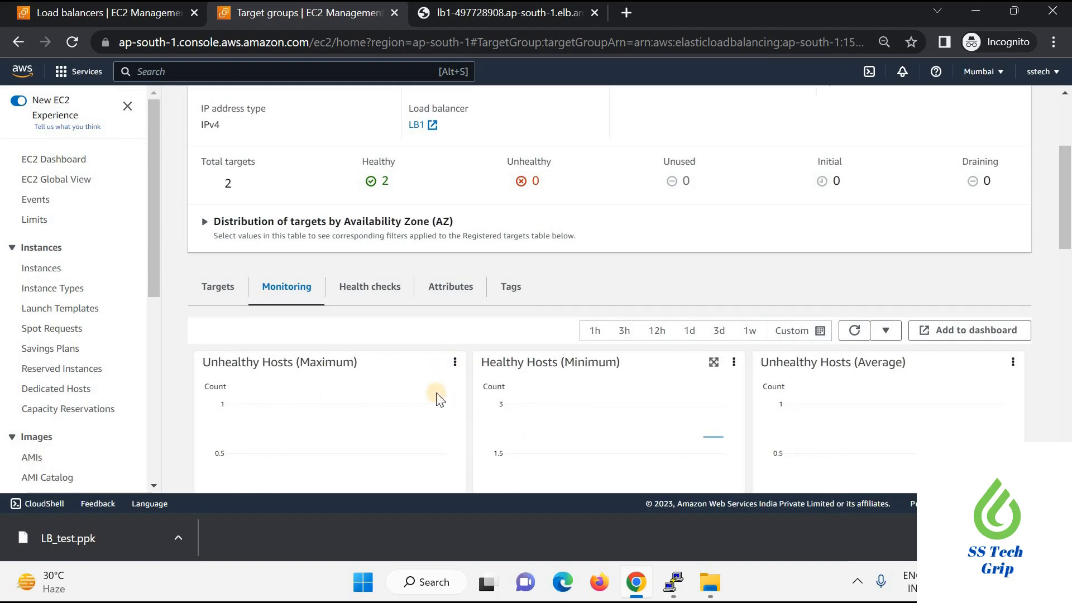
# - Open LBTarget's health check settings for editing and expand the advanced settings to view the port, thresholds and timeout
pyautogui.click(374, 291)
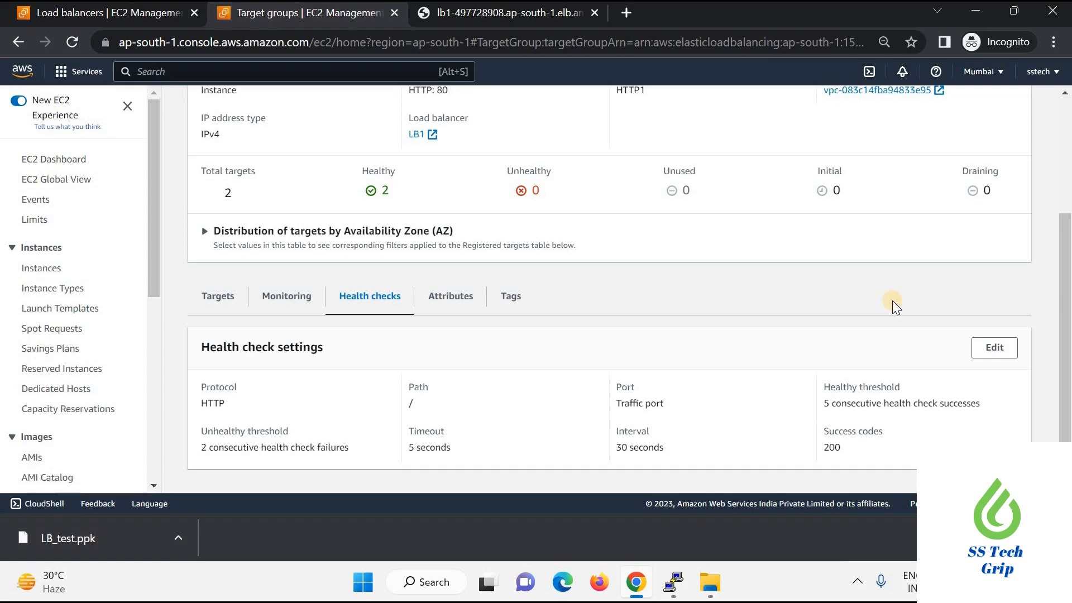
pyautogui.click(992, 353)
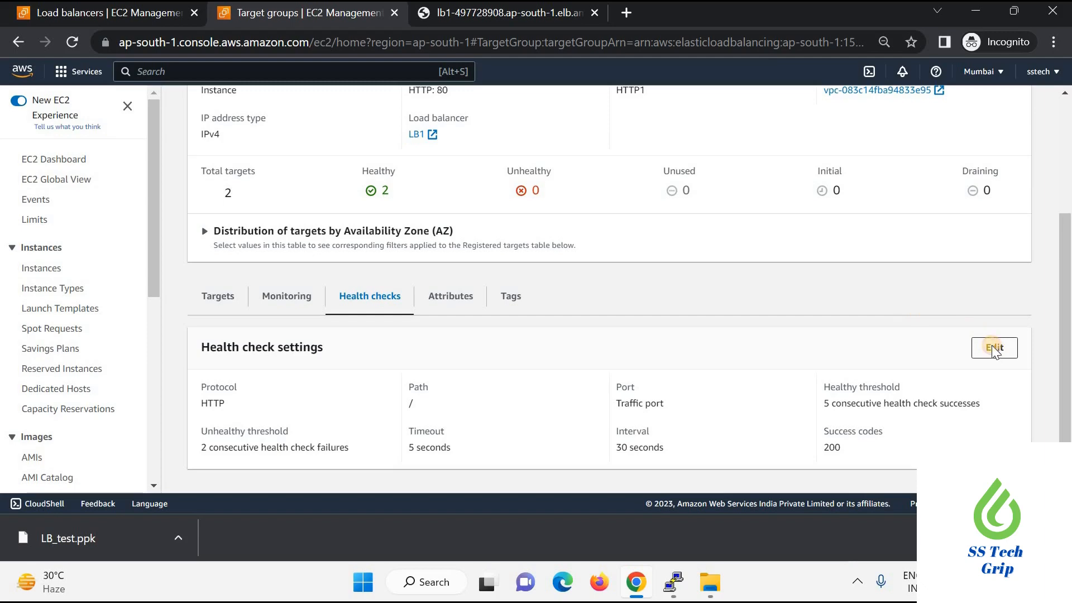
pyautogui.click(993, 352)
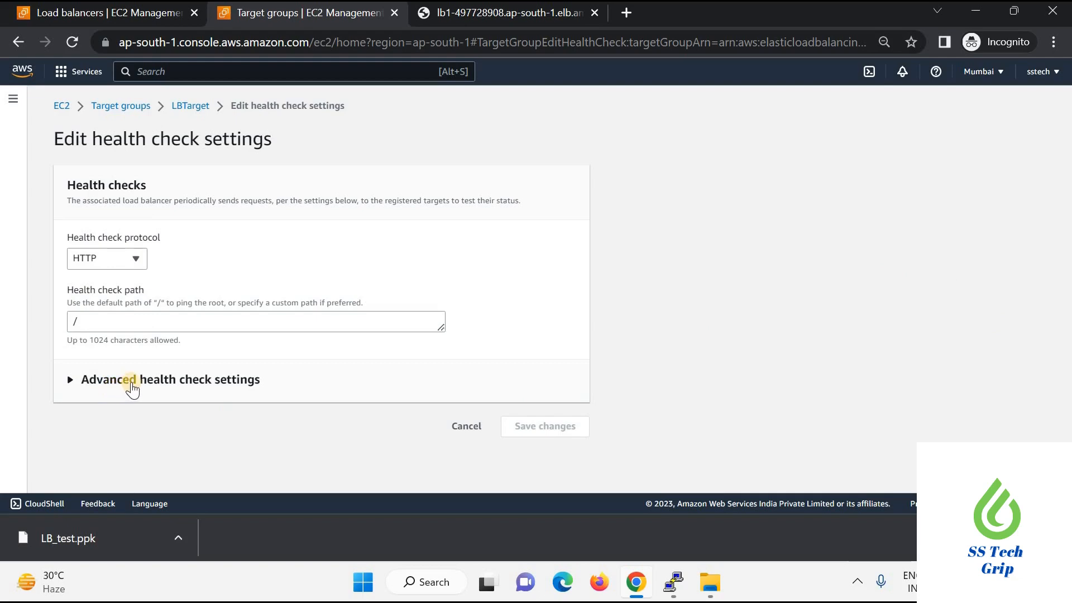
pyautogui.click(133, 385)
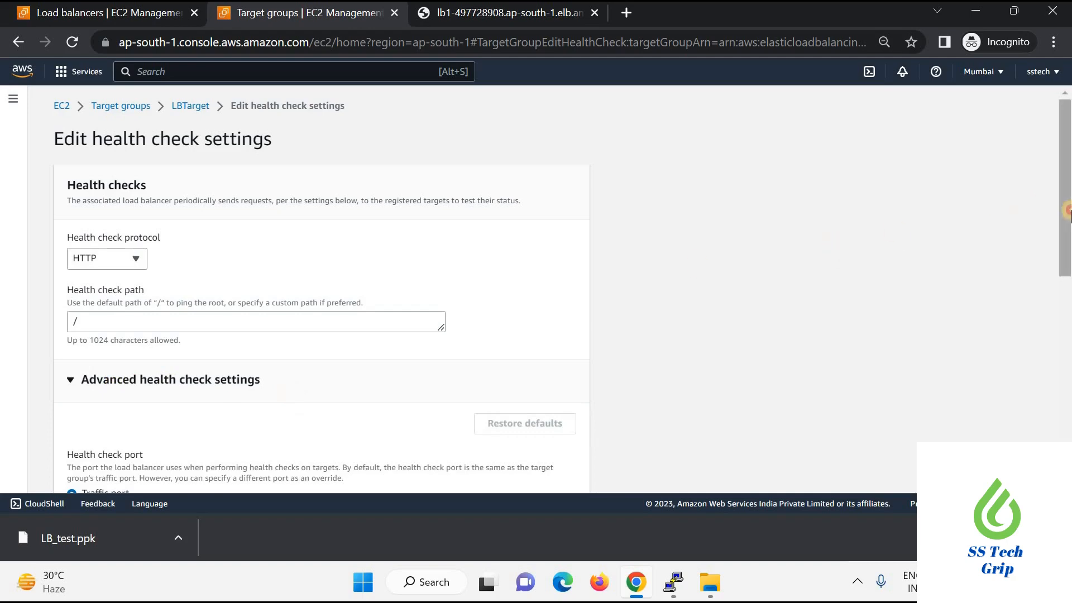
pyautogui.moveTo(1064, 227); pyautogui.dragTo(1063, 340)
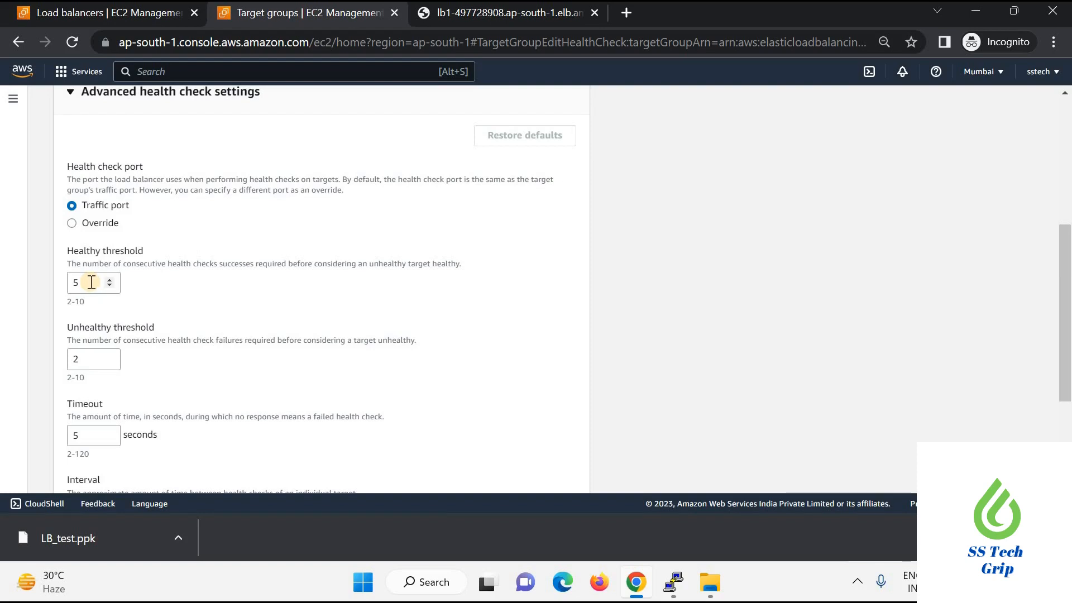
# - Set the healthy threshold to 4 and keep the unhealthy threshold at 2 in LBTarget's advanced health check settings
pyautogui.click(91, 282)
pyautogui.click(110, 285)
pyautogui.click(110, 286)
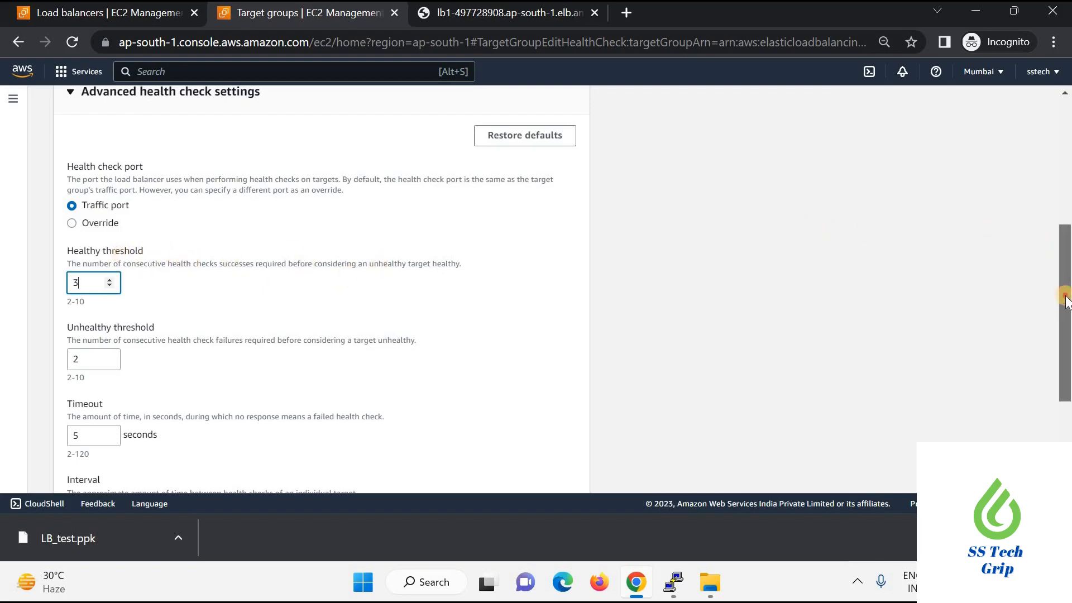
pyautogui.moveTo(1064, 286); pyautogui.dragTo(1064, 317)
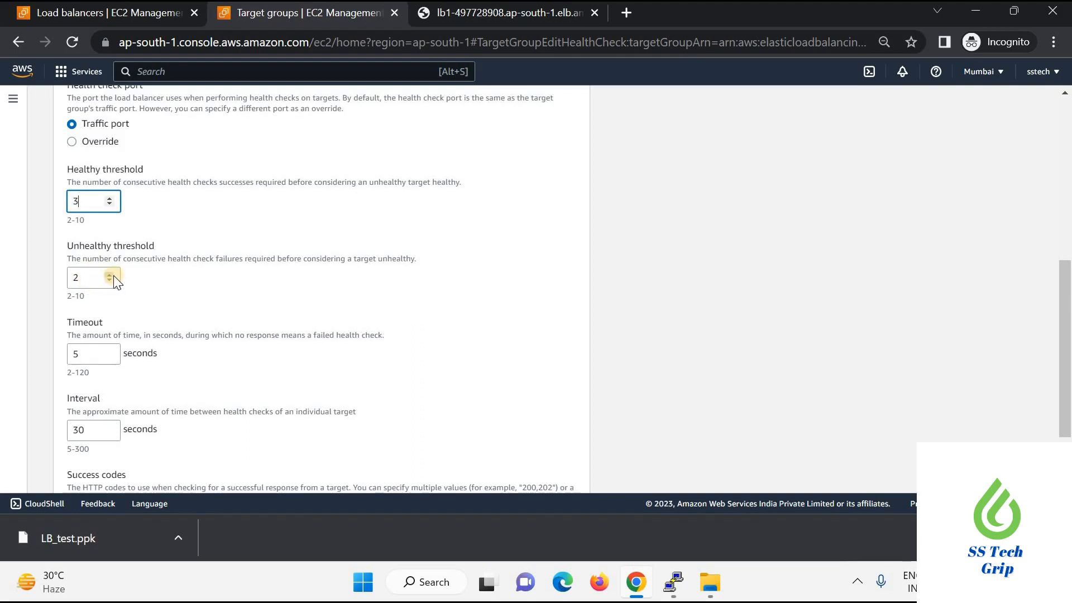
pyautogui.click(112, 275)
pyautogui.click(113, 276)
pyautogui.click(112, 276)
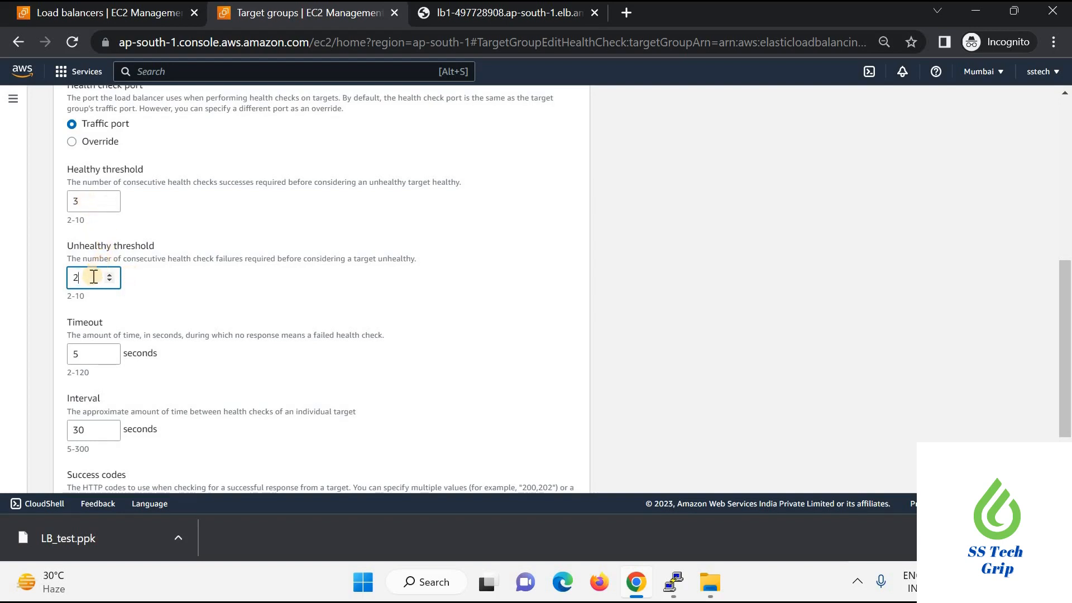
pyautogui.click(109, 200)
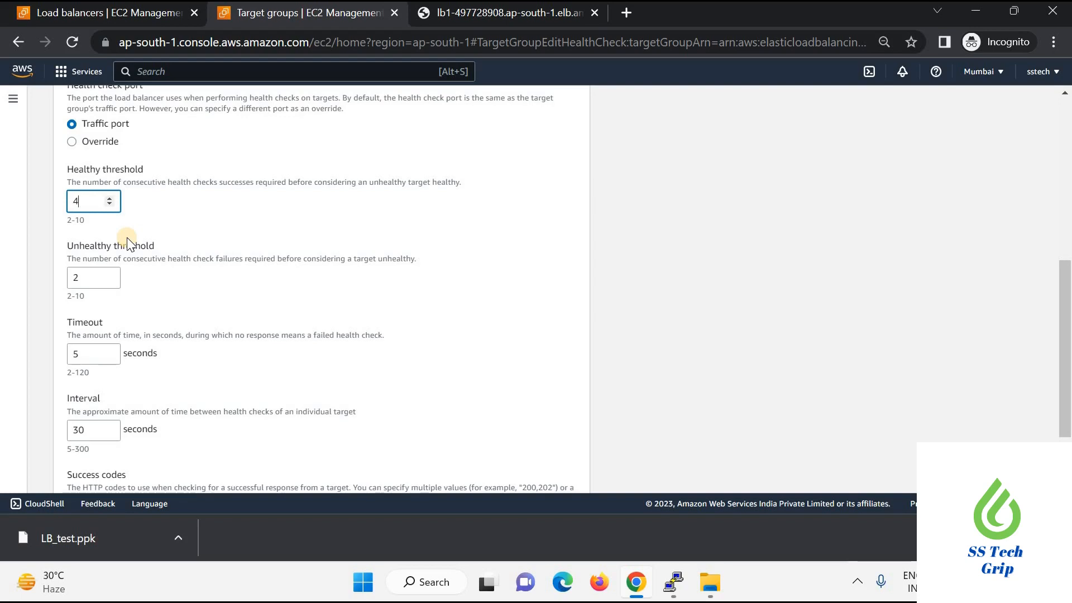
pyautogui.click(82, 283)
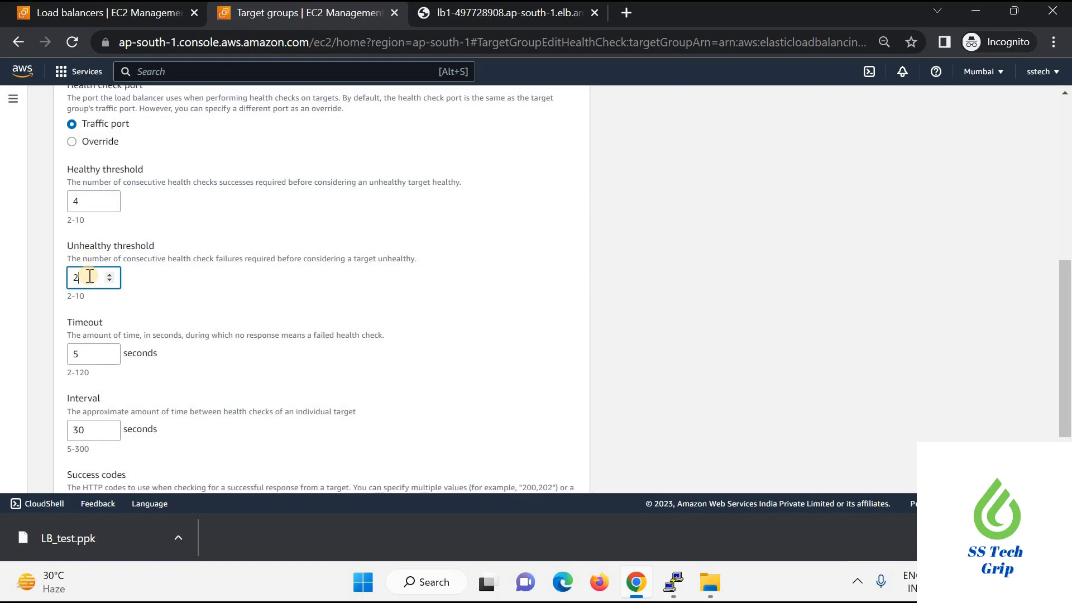
# - Set the health check timeout to 15 seconds
pyautogui.click(91, 353)
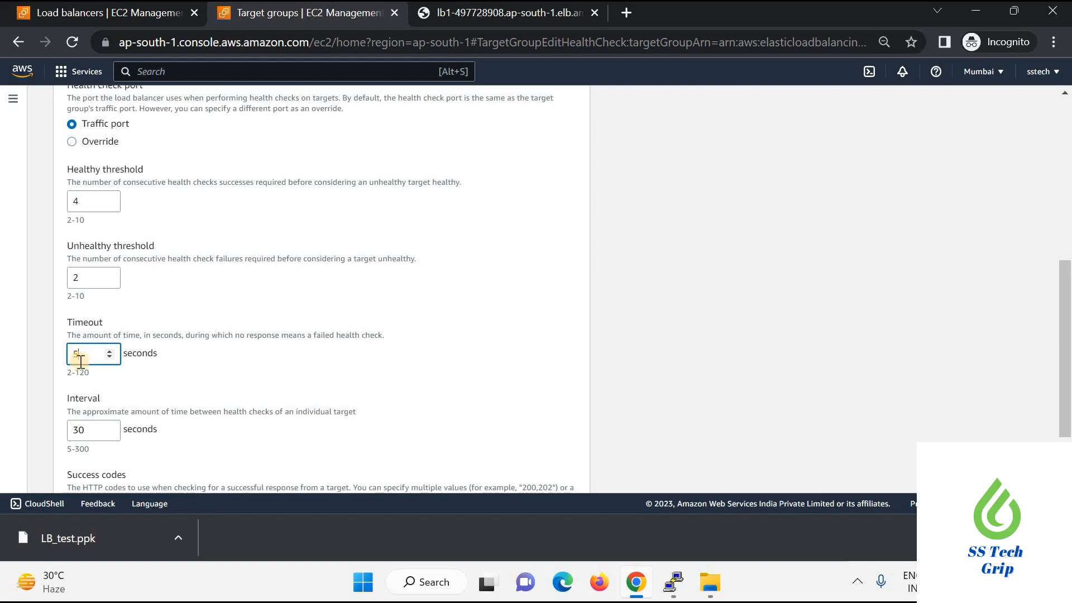
pyautogui.click(110, 350)
pyautogui.click(109, 350)
pyautogui.click(110, 350)
pyautogui.click(109, 350)
pyautogui.click(109, 350)
pyautogui.click(110, 350)
pyautogui.click(110, 350)
# - Review the health check interval and success codes and save the health check changes
pyautogui.moveTo(1063, 359); pyautogui.dragTo(1062, 384)
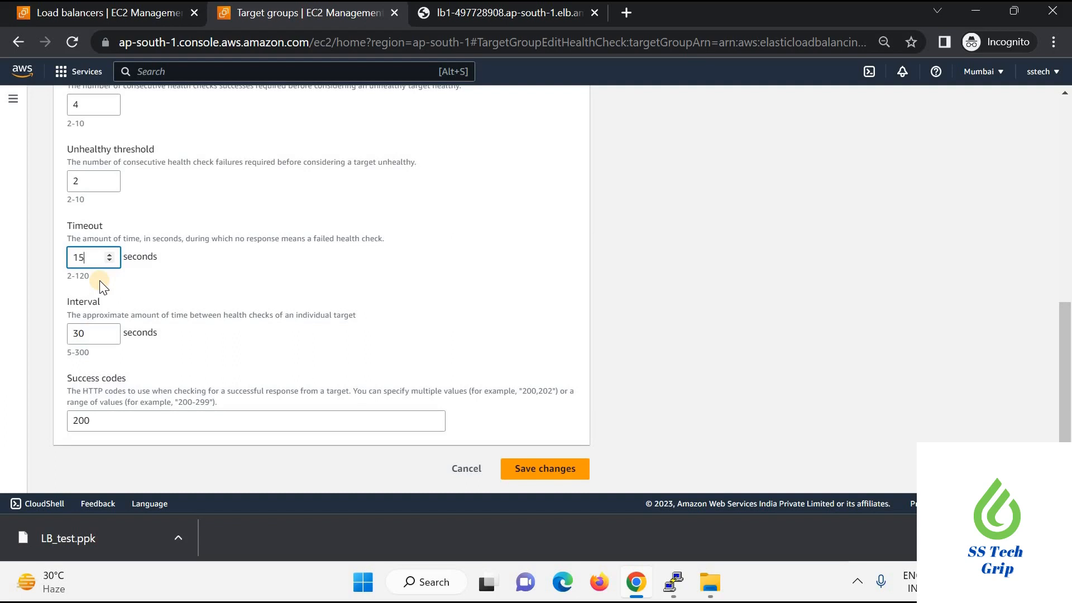
pyautogui.click(90, 333)
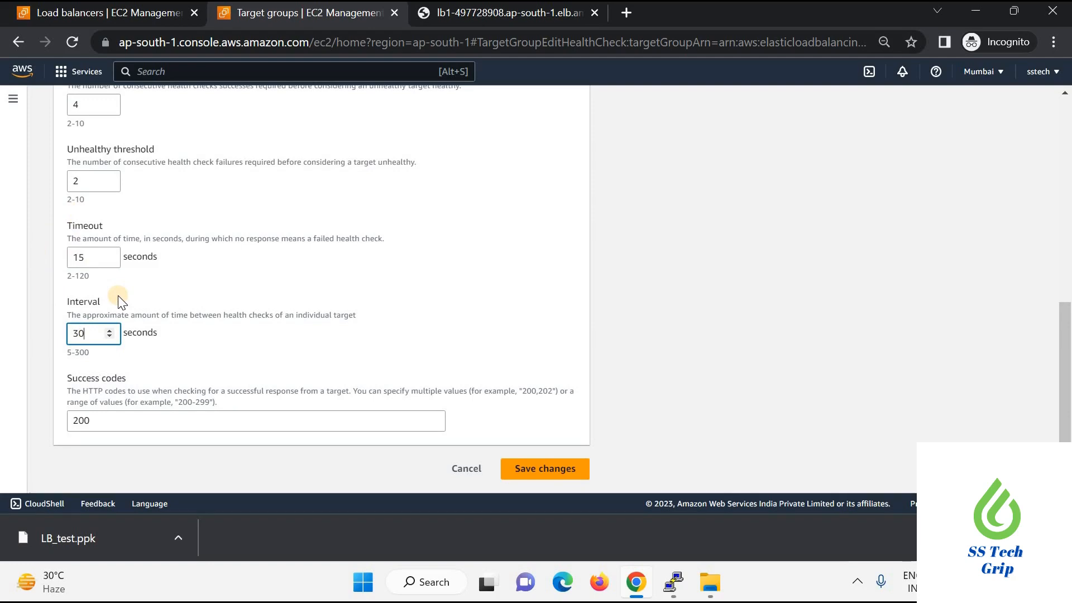
pyautogui.click(94, 334)
pyautogui.scroll(4, 1061, 313)
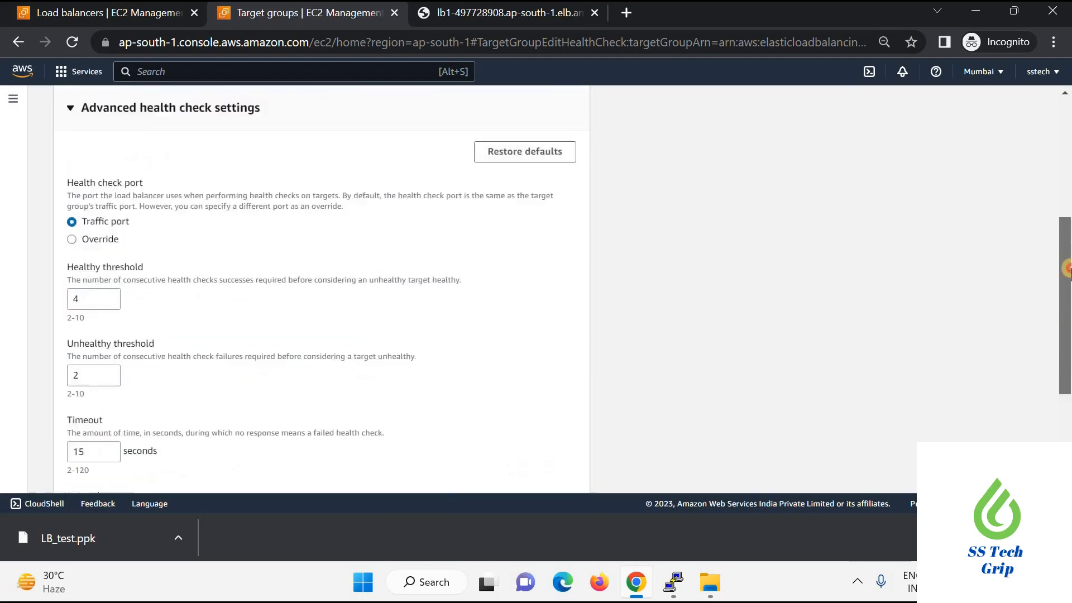
pyautogui.scroll(-4, 1048, 419)
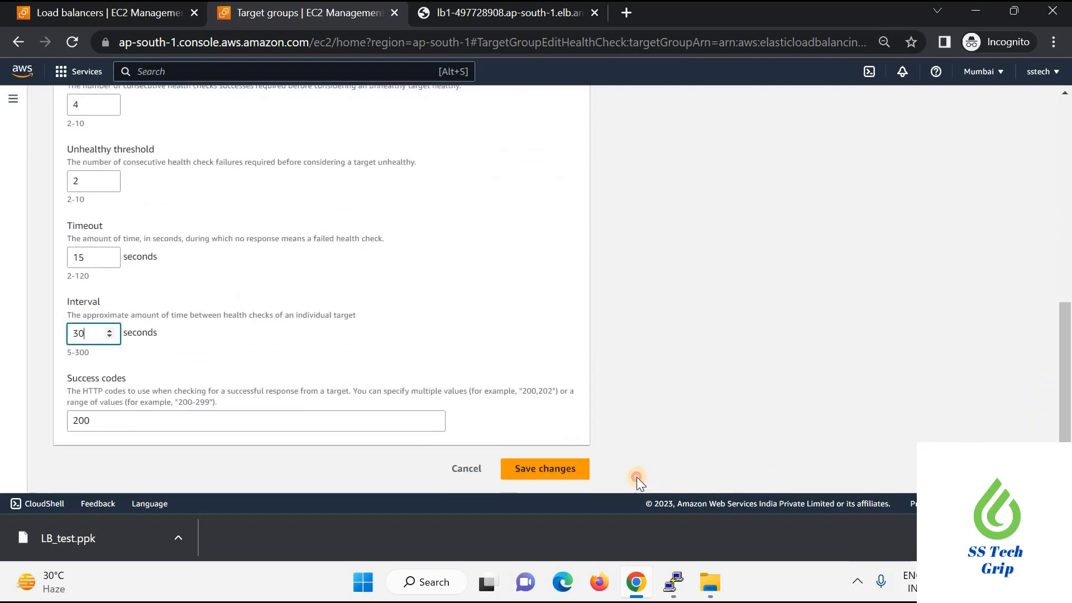
pyautogui.click(549, 471)
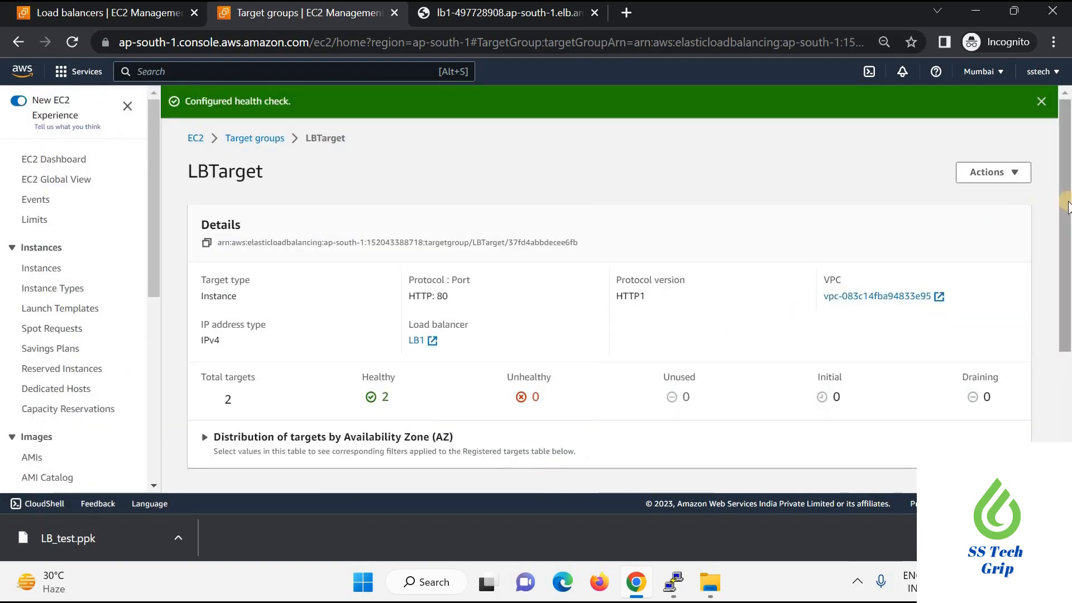
# - Open LBTarget's attributes for editing and turn on stickiness in the target selection configuration
pyautogui.moveTo(1066, 201); pyautogui.dragTo(1068, 350)
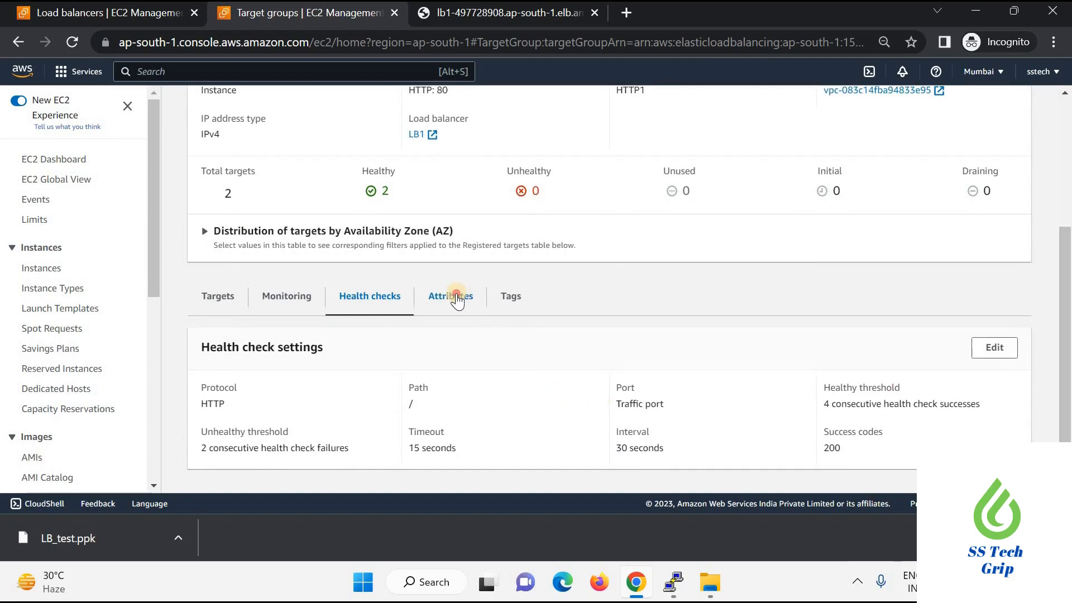
pyautogui.click(452, 297)
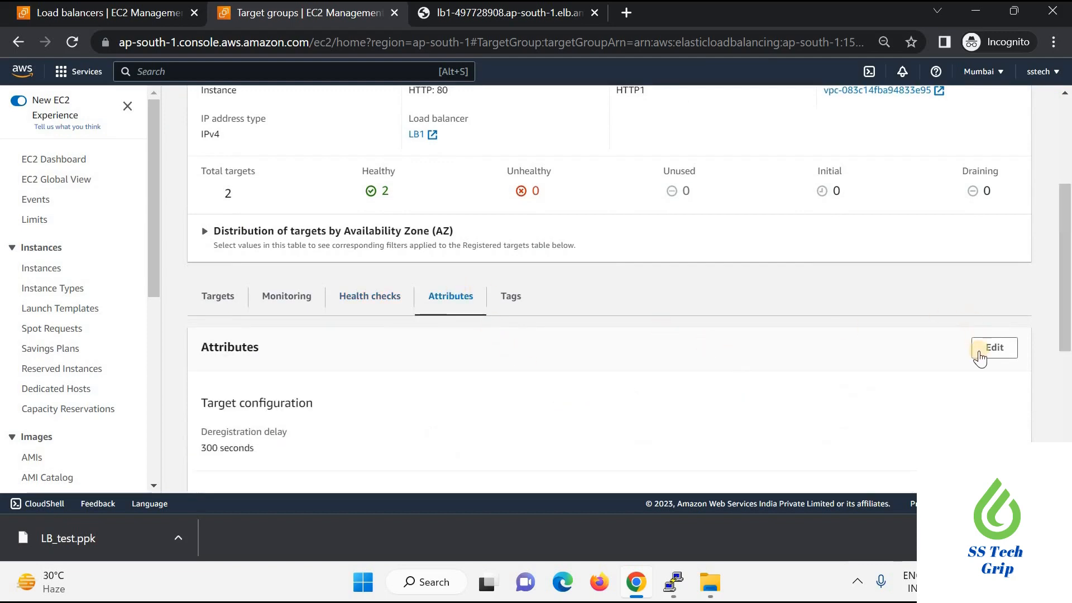
pyautogui.click(986, 349)
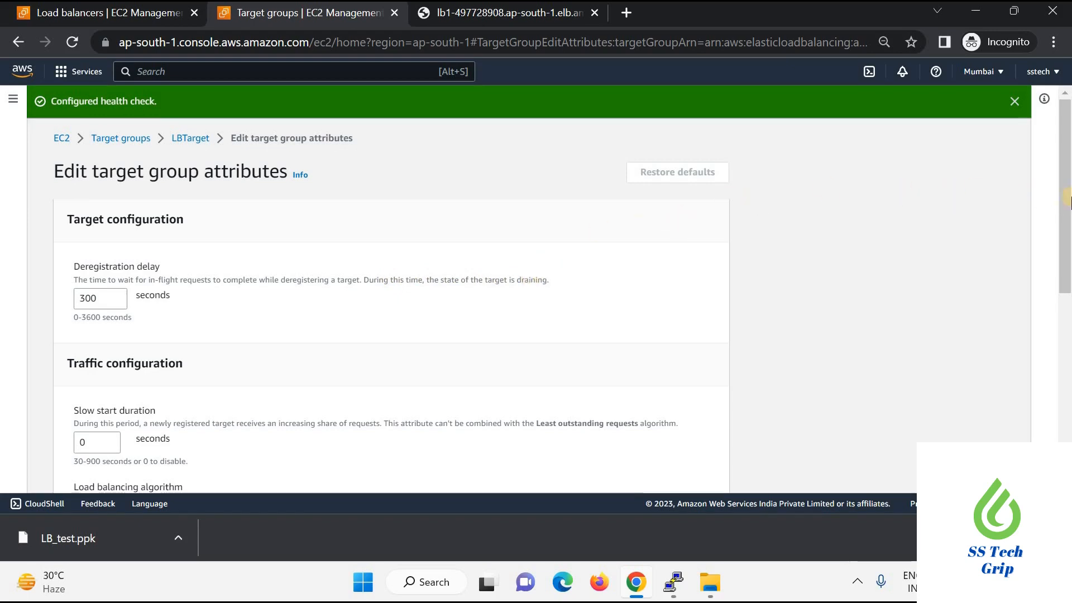
pyautogui.moveTo(1068, 252); pyautogui.dragTo(1068, 304)
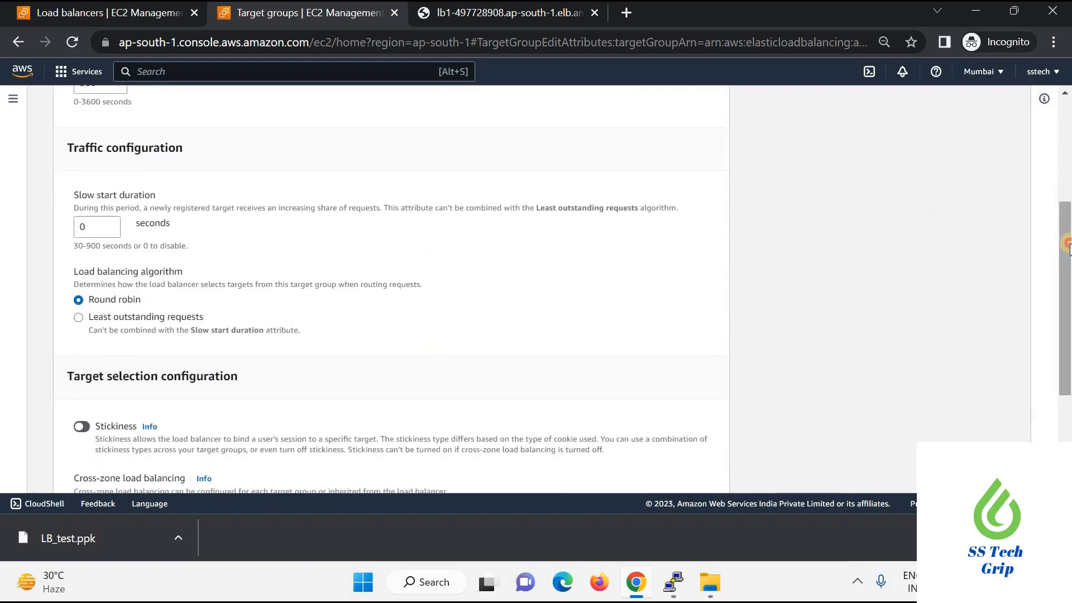
pyautogui.moveTo(1068, 280); pyautogui.dragTo(1068, 344)
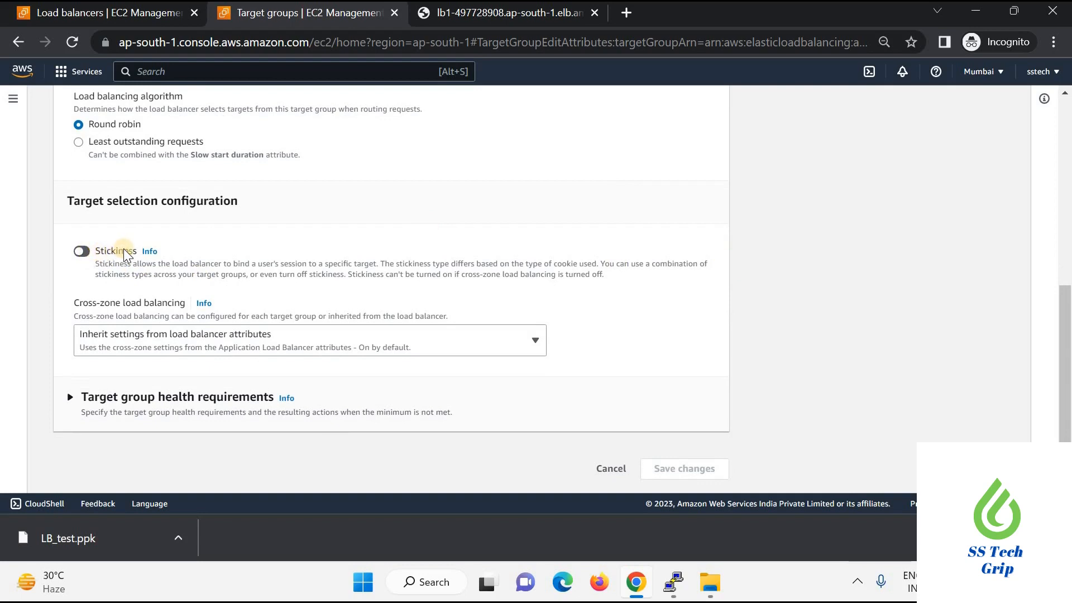
pyautogui.click(84, 251)
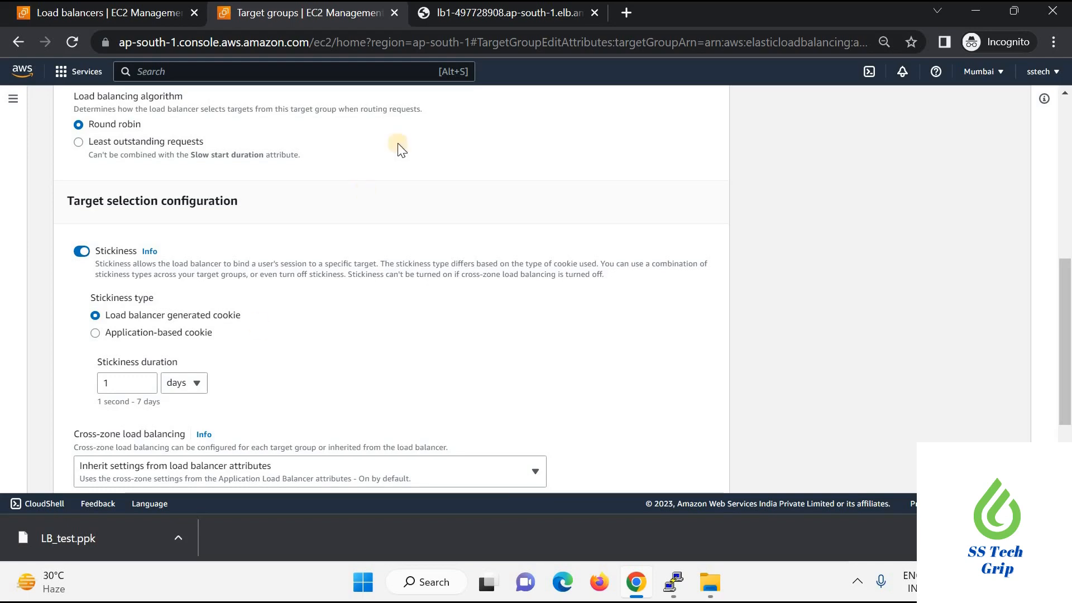
# - Reload LB1's web page several times to check which server responds, and return to the target group attributes
pyautogui.click(496, 11)
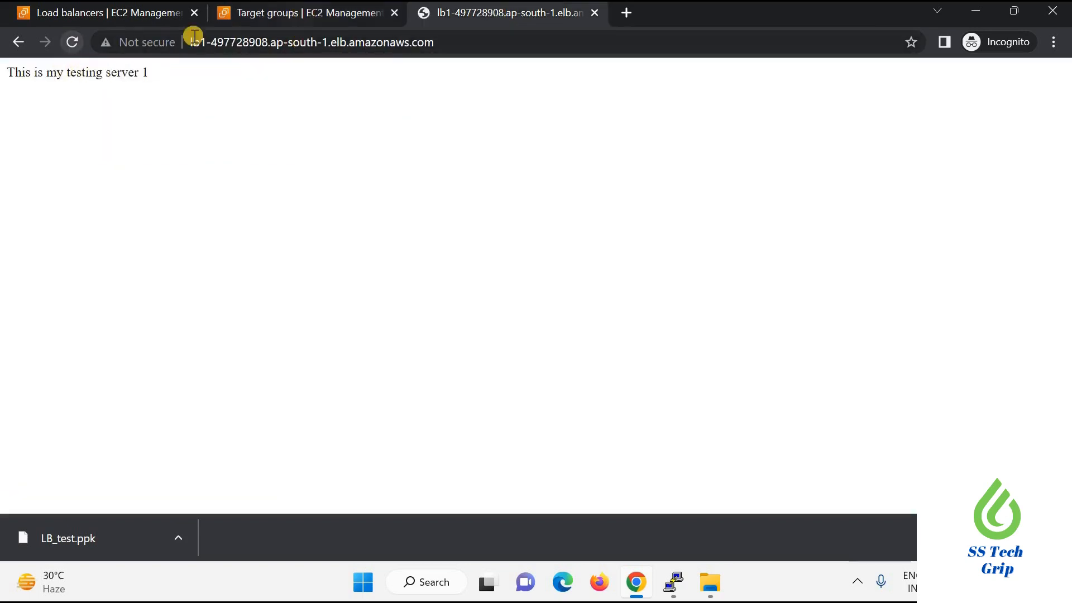
pyautogui.click(70, 41)
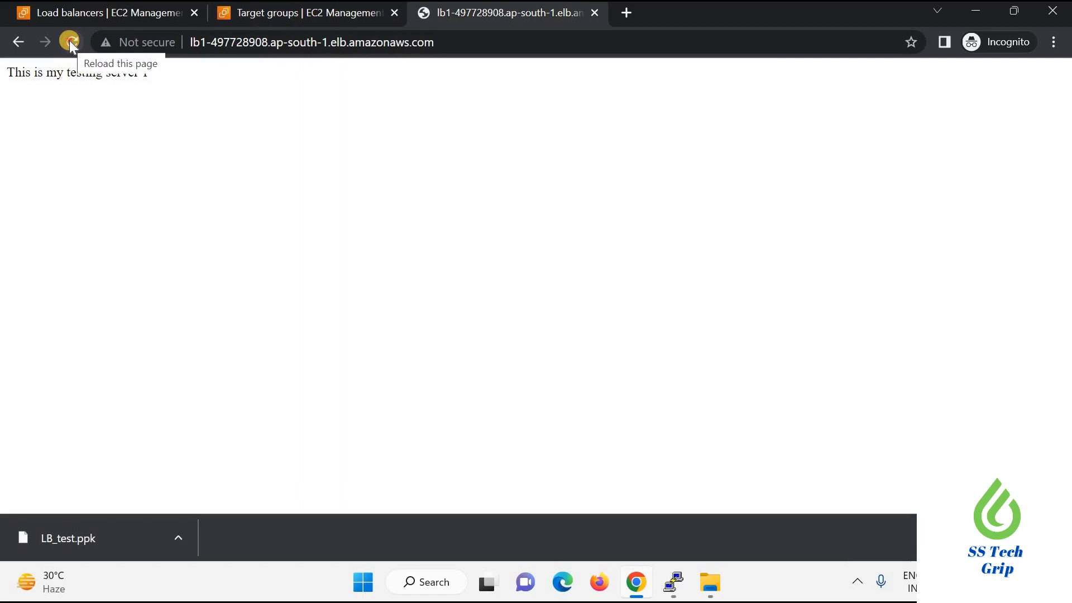
pyautogui.click(69, 40)
pyautogui.click(69, 40)
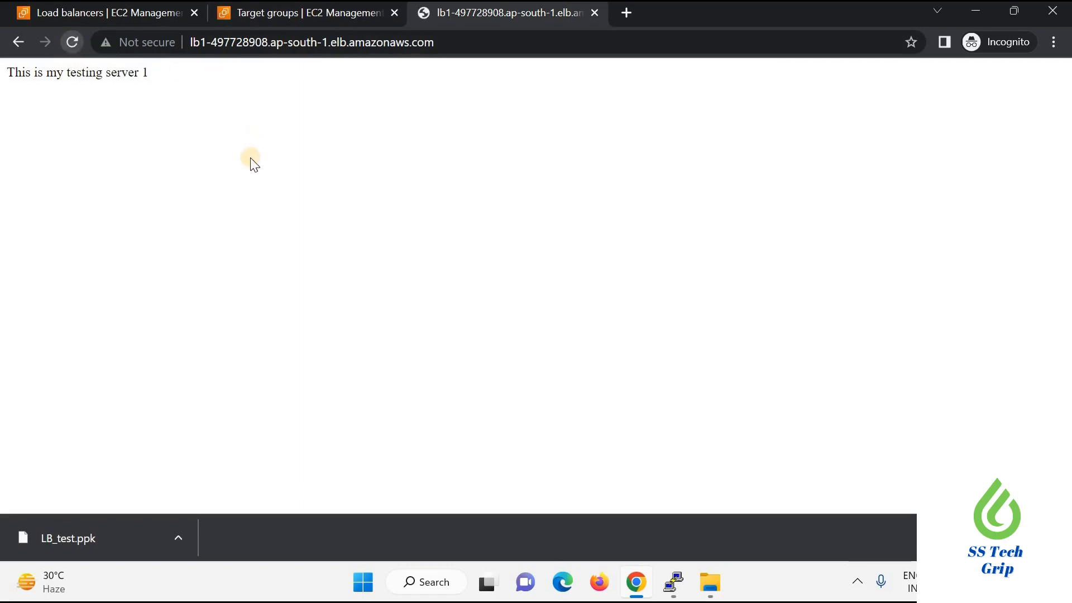
pyautogui.click(311, 14)
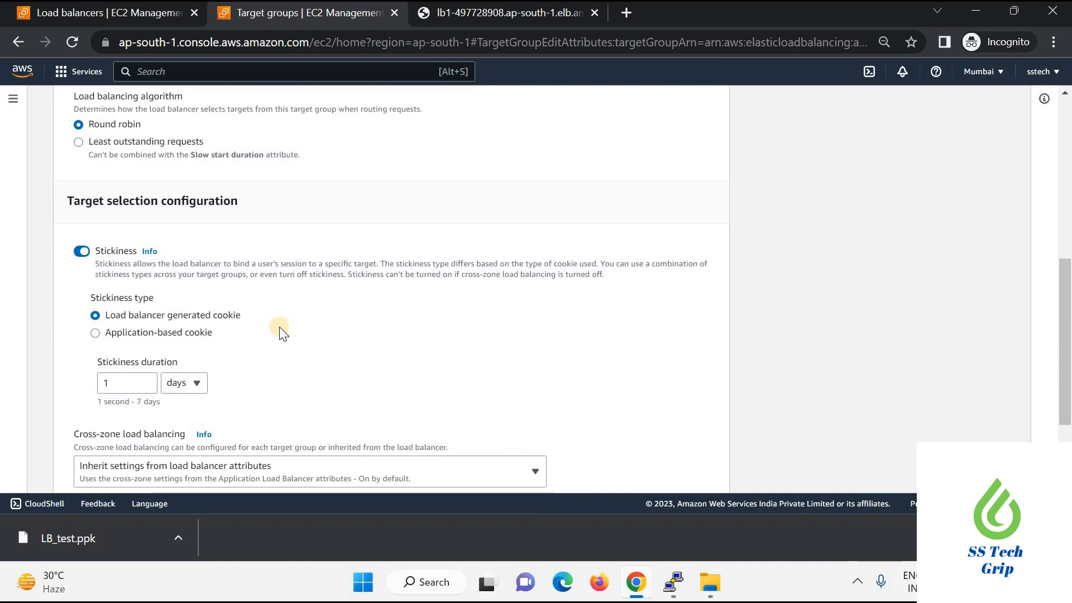
# - Set the stickiness duration to 1 hour, save the attributes and review them on LBTarget's details page
pyautogui.click(196, 382)
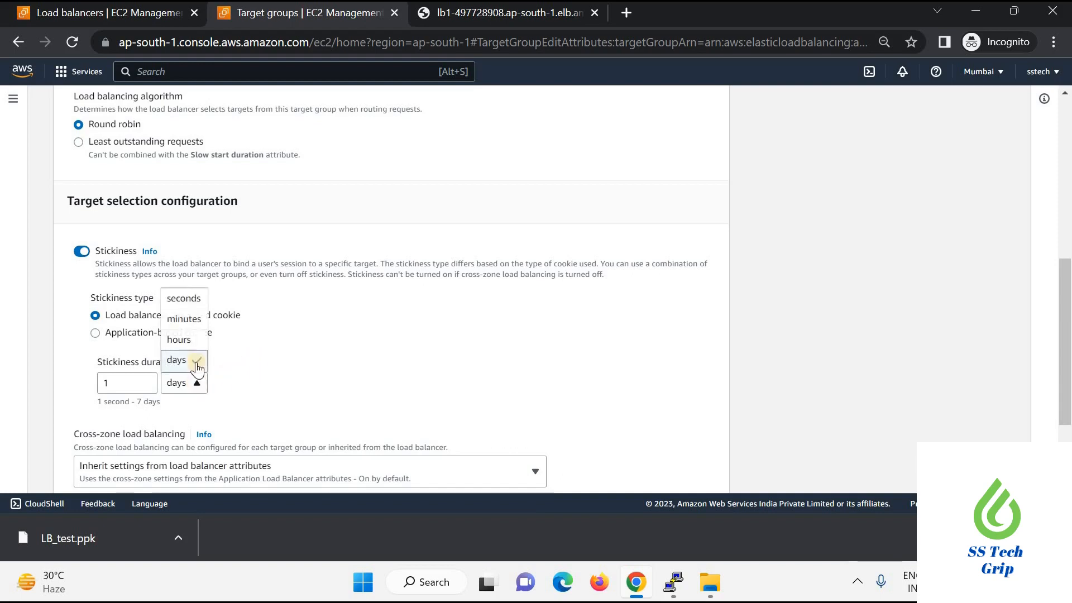
pyautogui.click(189, 339)
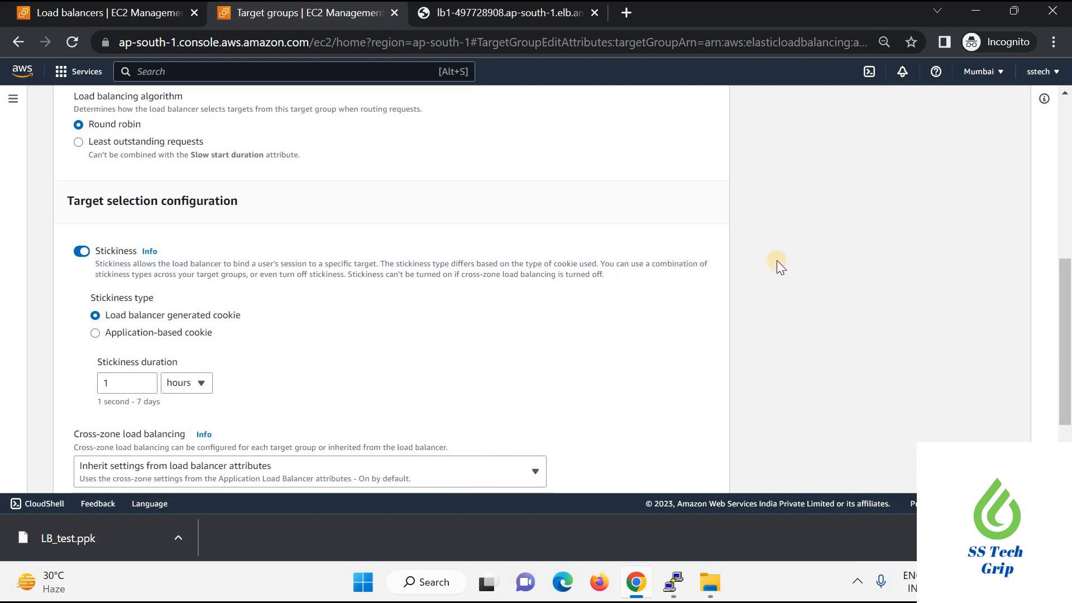
pyautogui.moveTo(1065, 335); pyautogui.dragTo(1066, 389)
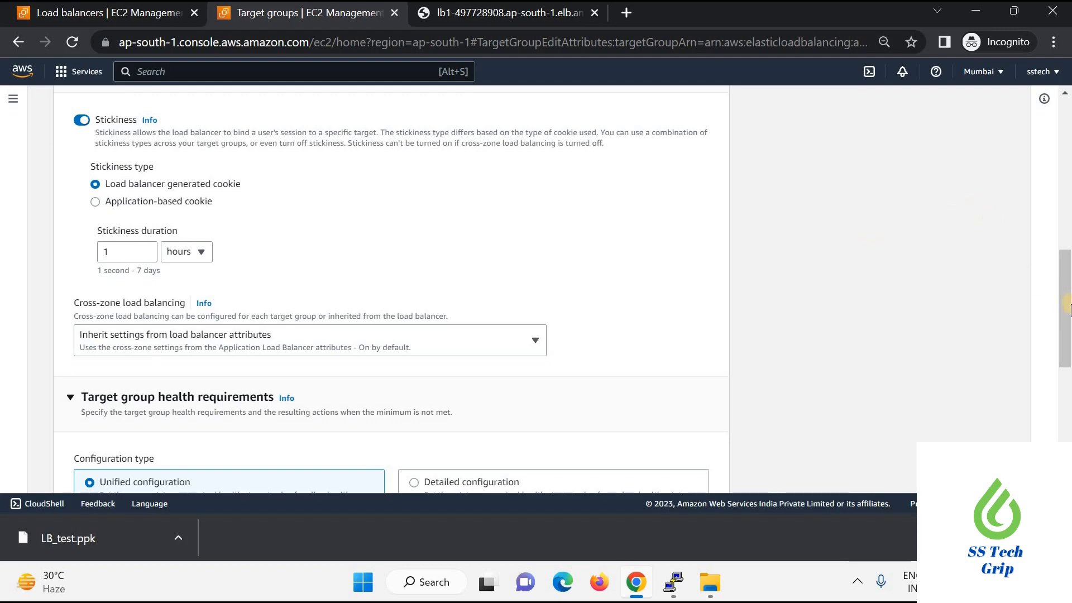
pyautogui.moveTo(1067, 304); pyautogui.dragTo(1067, 424)
pyautogui.click(686, 464)
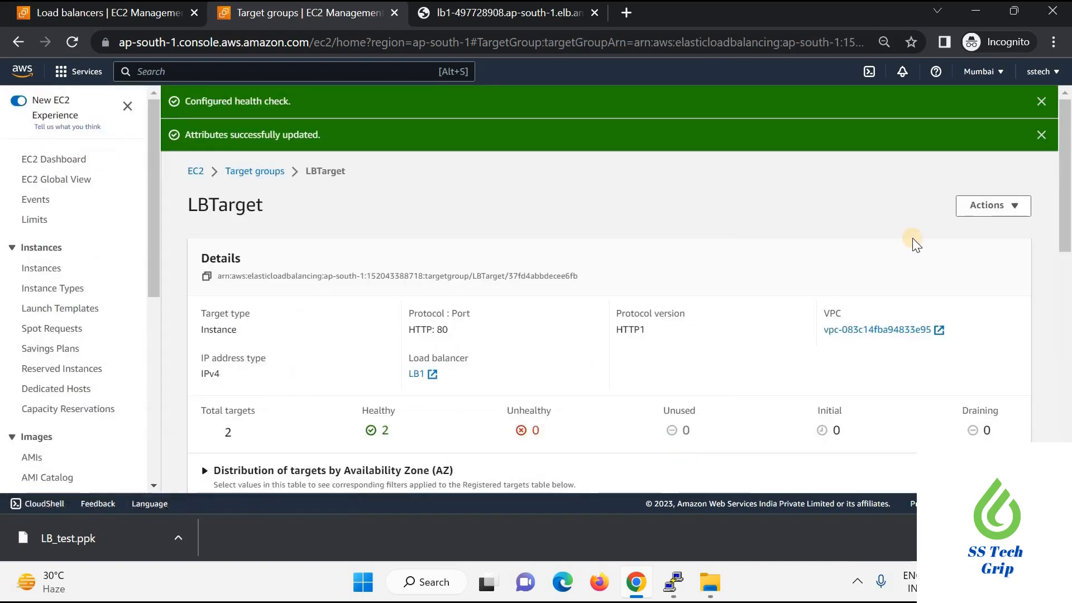
pyautogui.scroll(-10, 662, 330)
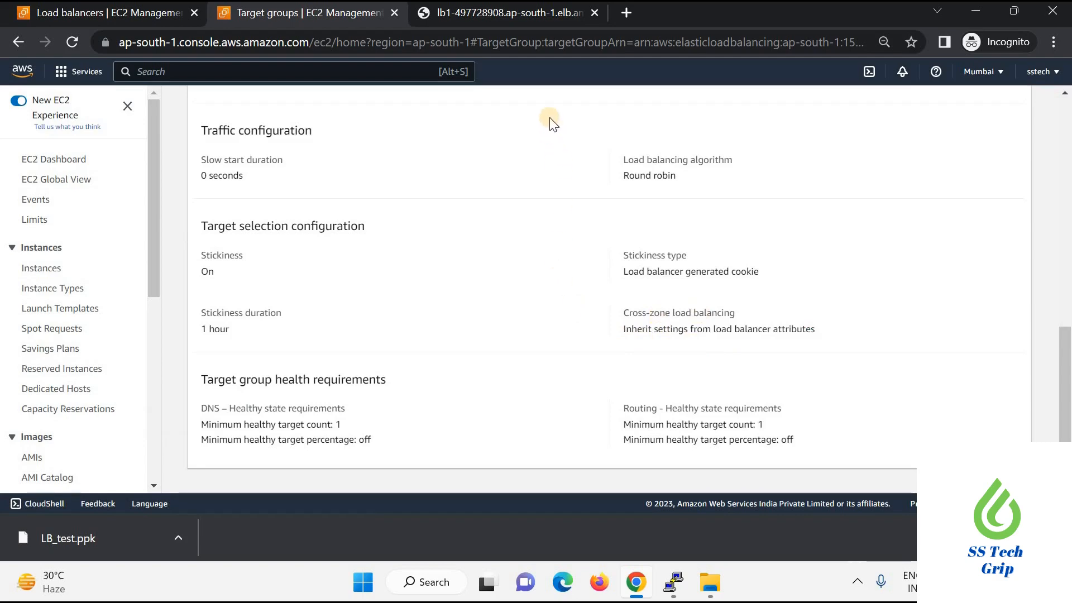
# - Reload LB1's web page repeatedly to test whether stickiness keeps the session on one server
pyautogui.click(539, 14)
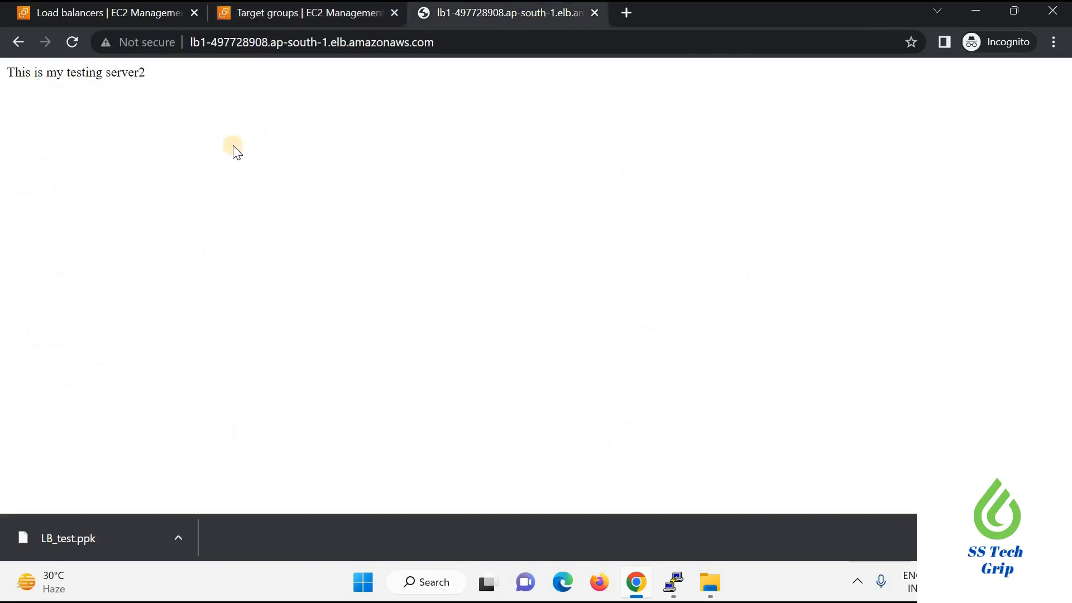
pyautogui.click(73, 48)
pyautogui.click(72, 48)
pyautogui.click(72, 48)
pyautogui.click(73, 48)
pyautogui.click(73, 48)
pyautogui.click(73, 48)
pyautogui.click(72, 48)
pyautogui.click(641, 496)
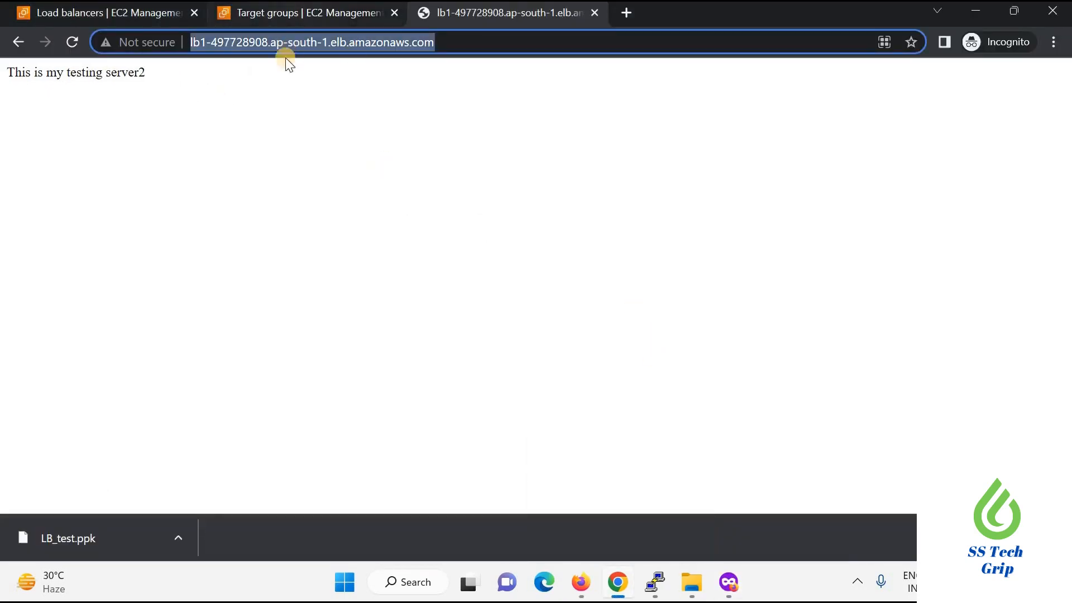
# - Return to LBTarget's details page and open its attributes for editing at the stickiness settings
pyautogui.click(327, 14)
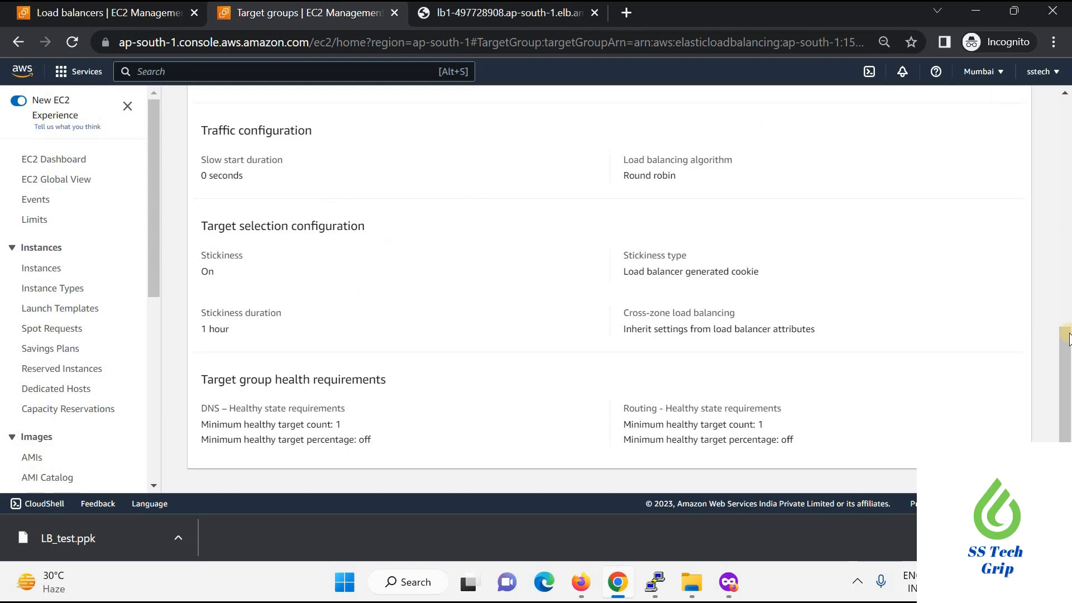
pyautogui.moveTo(1067, 353); pyautogui.dragTo(1069, 251)
pyautogui.click(994, 206)
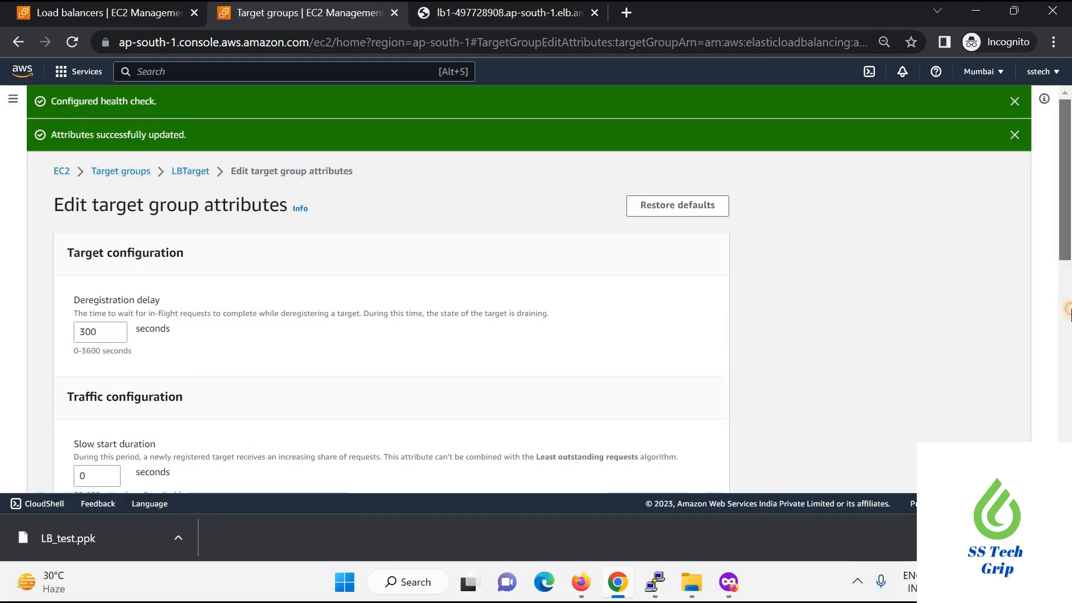
pyautogui.moveTo(1066, 213); pyautogui.dragTo(1067, 429)
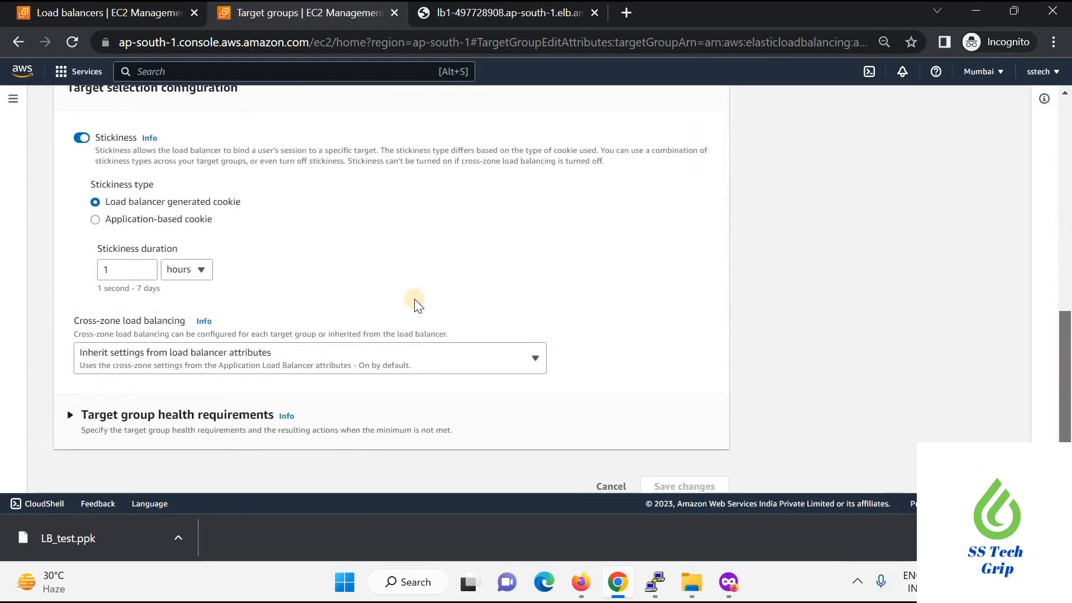
# - Set the stickiness duration to 5 seconds and save the target group attributes
pyautogui.click(201, 269)
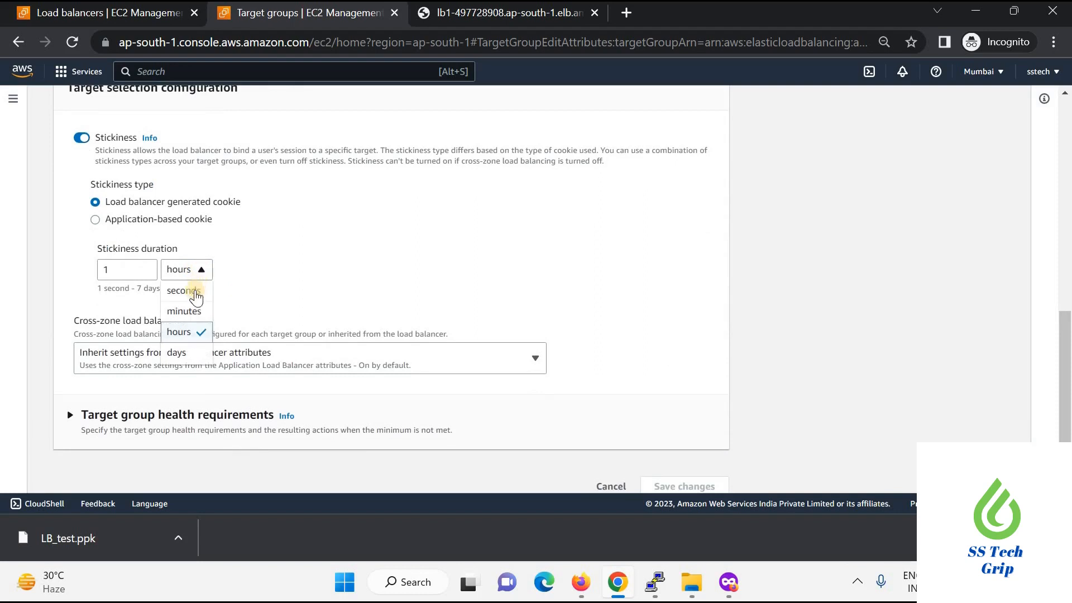
pyautogui.click(168, 289)
pyautogui.doubleClick(153, 271)
pyautogui.write('5')
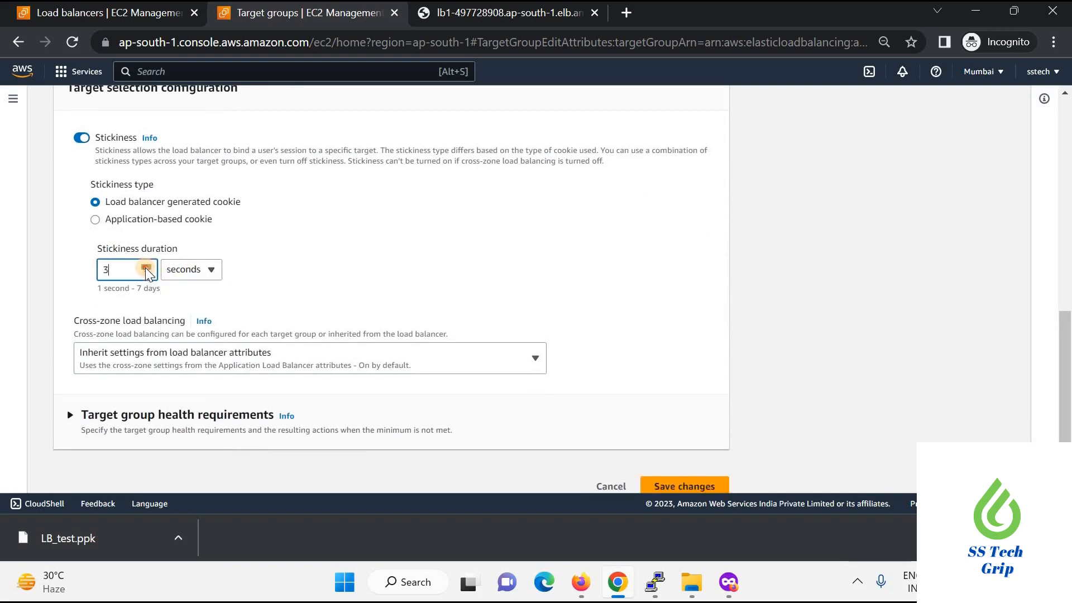
pyautogui.click(146, 268)
pyautogui.click(146, 267)
pyautogui.click(147, 267)
pyautogui.click(146, 268)
pyautogui.click(146, 267)
pyautogui.click(146, 273)
pyautogui.click(146, 273)
pyautogui.click(147, 273)
pyautogui.click(146, 273)
pyautogui.click(147, 273)
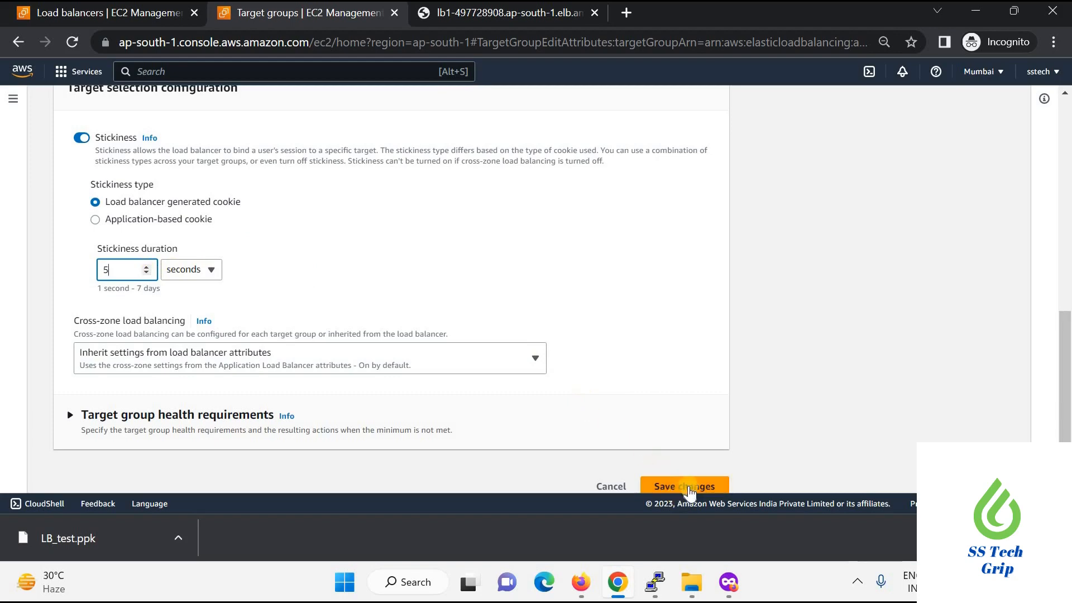
pyautogui.click(691, 491)
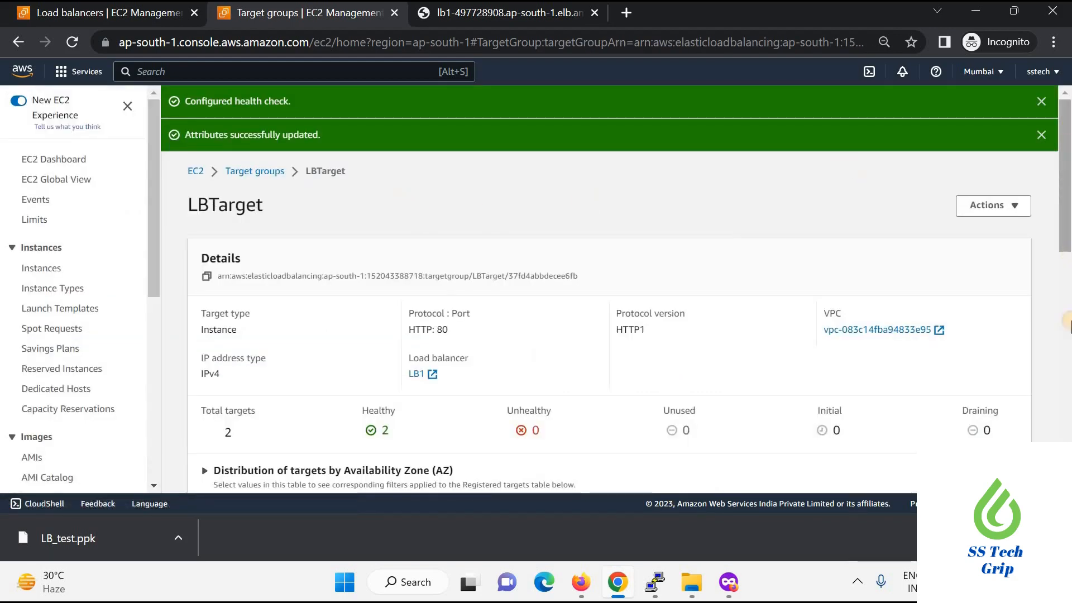
# - Refresh LBTarget's details page and reload LB1's web page to test the shortened stickiness duration
pyautogui.click(1068, 333)
pyautogui.moveTo(1070, 334); pyautogui.dragTo(393, 206)
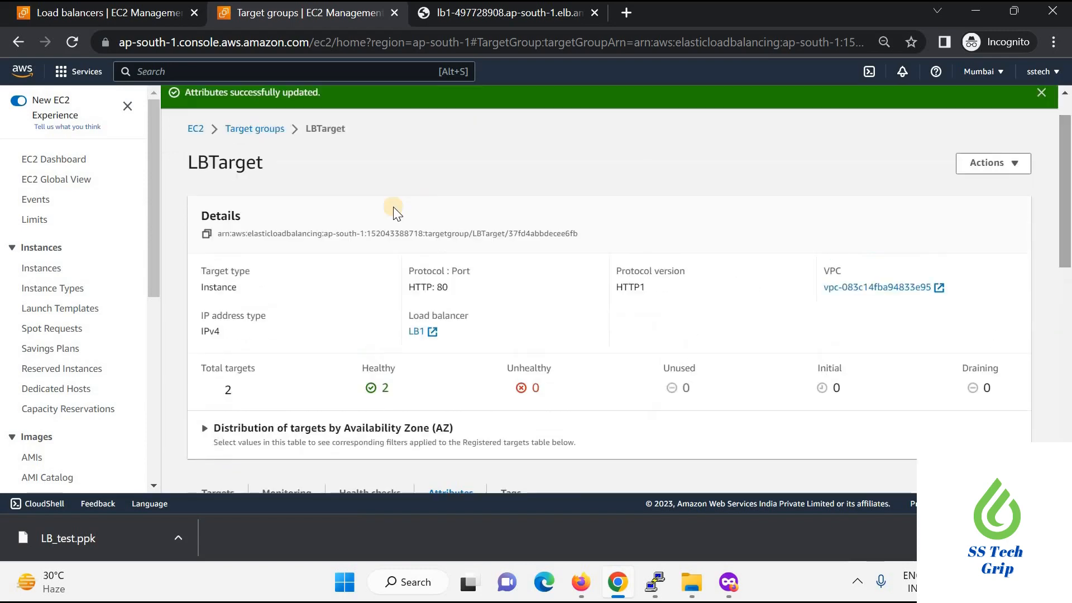
pyautogui.click(73, 40)
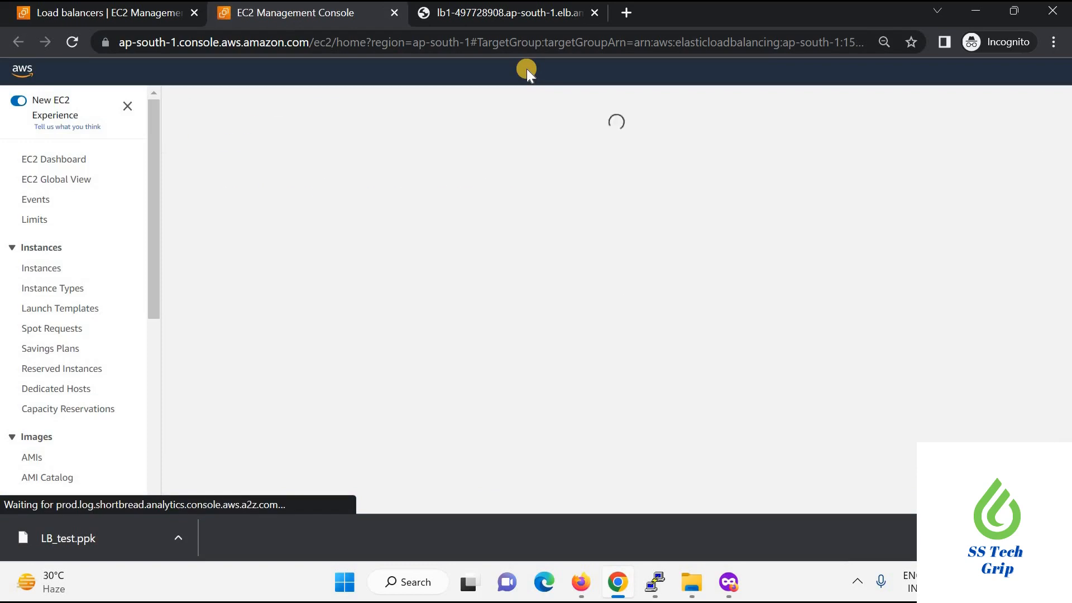
pyautogui.click(534, 12)
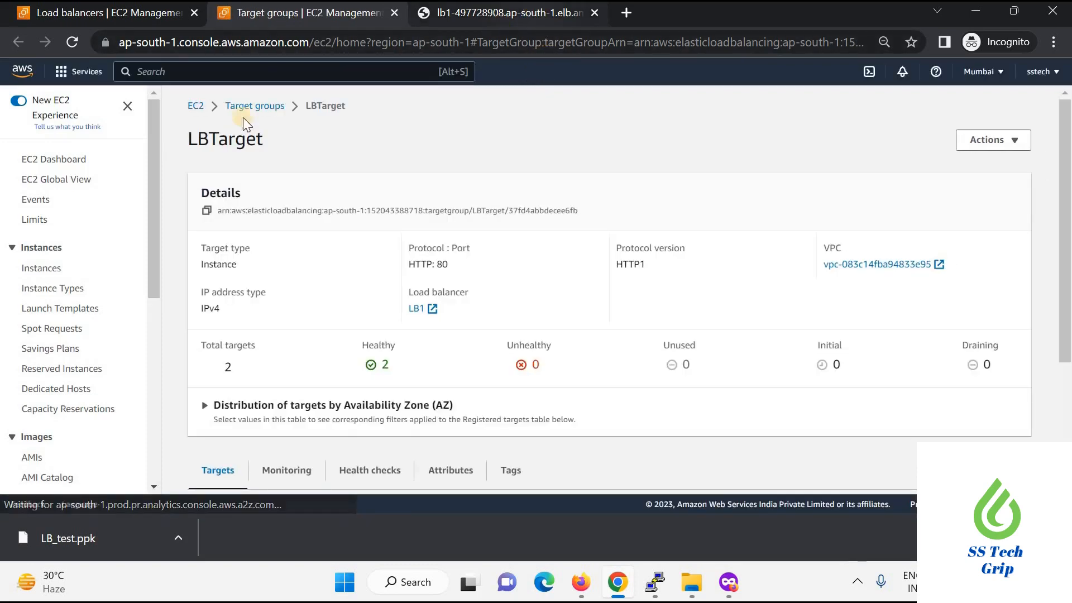
pyautogui.click(72, 43)
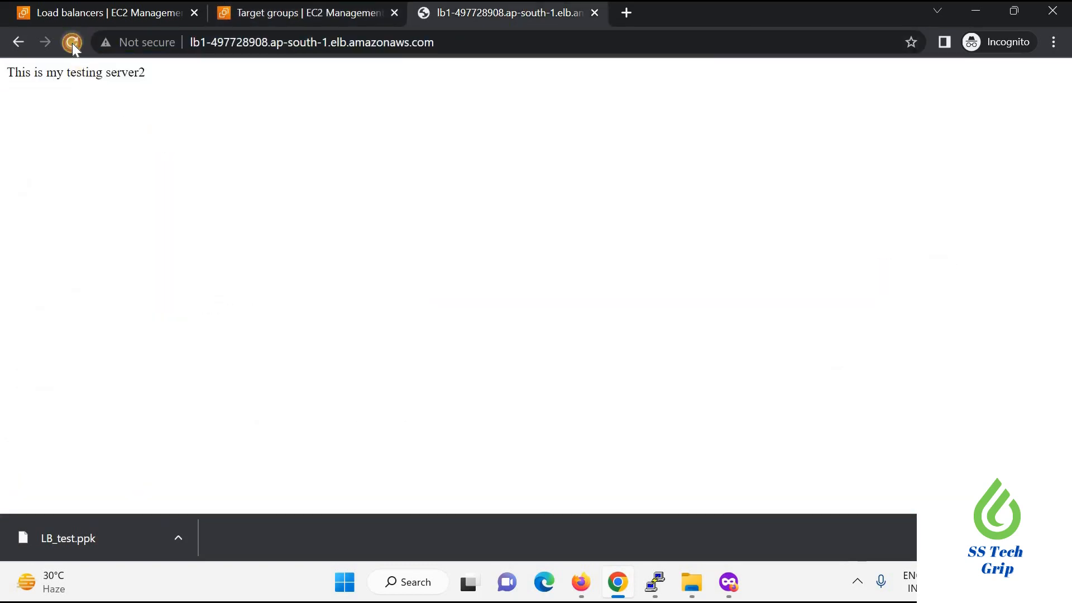
pyautogui.click(391, 46)
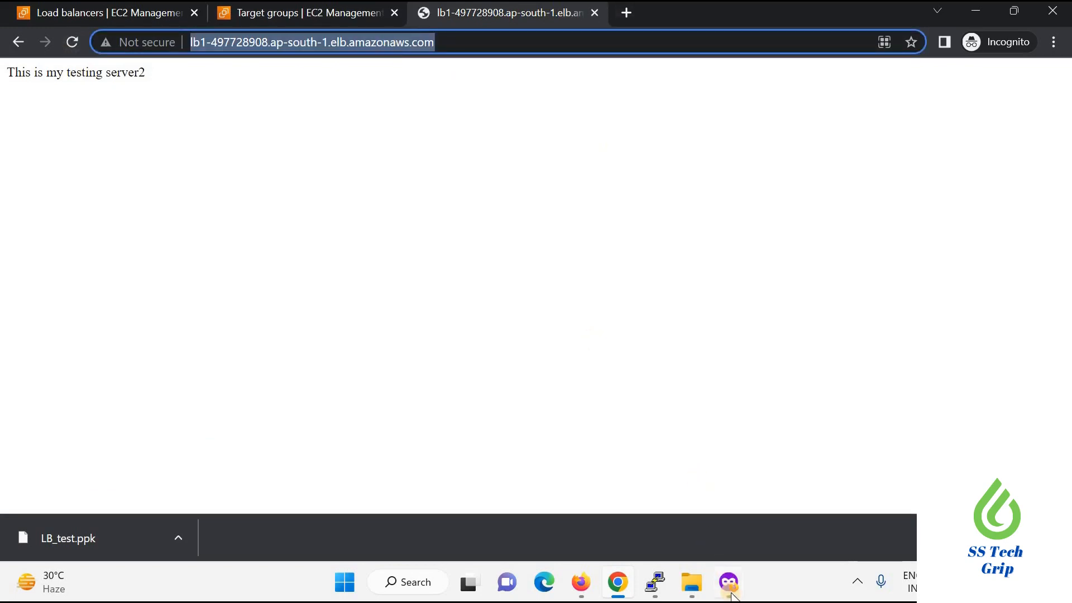
# - Switch to the Firefox private window and reload LB1's web page several times to test which server answers
pyautogui.moveTo(730, 587)
pyautogui.click(726, 518)
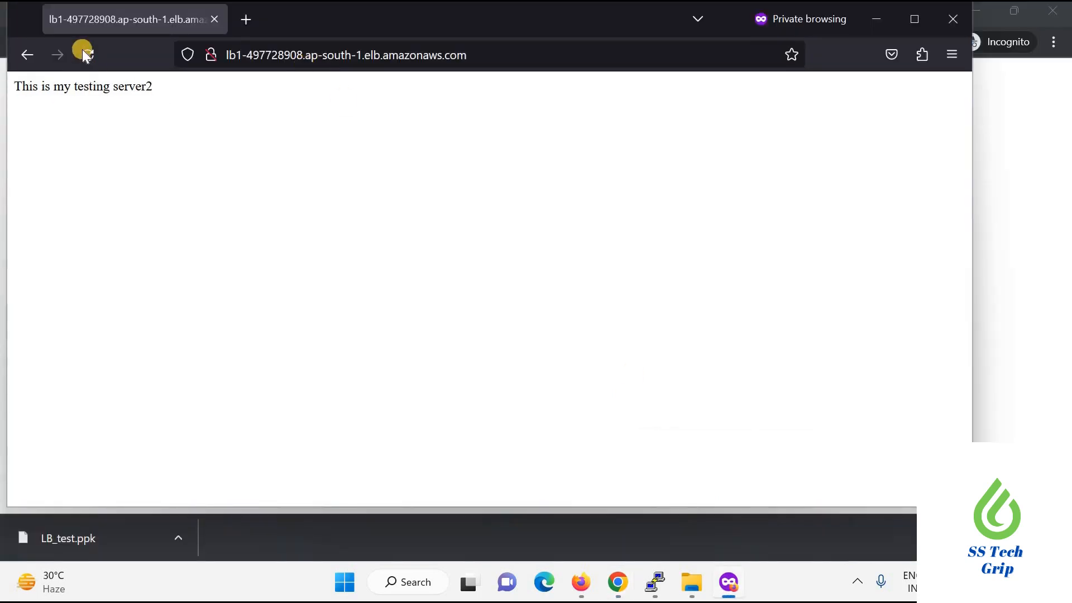
pyautogui.click(86, 55)
pyautogui.click(85, 54)
pyautogui.click(85, 54)
pyautogui.click(878, 24)
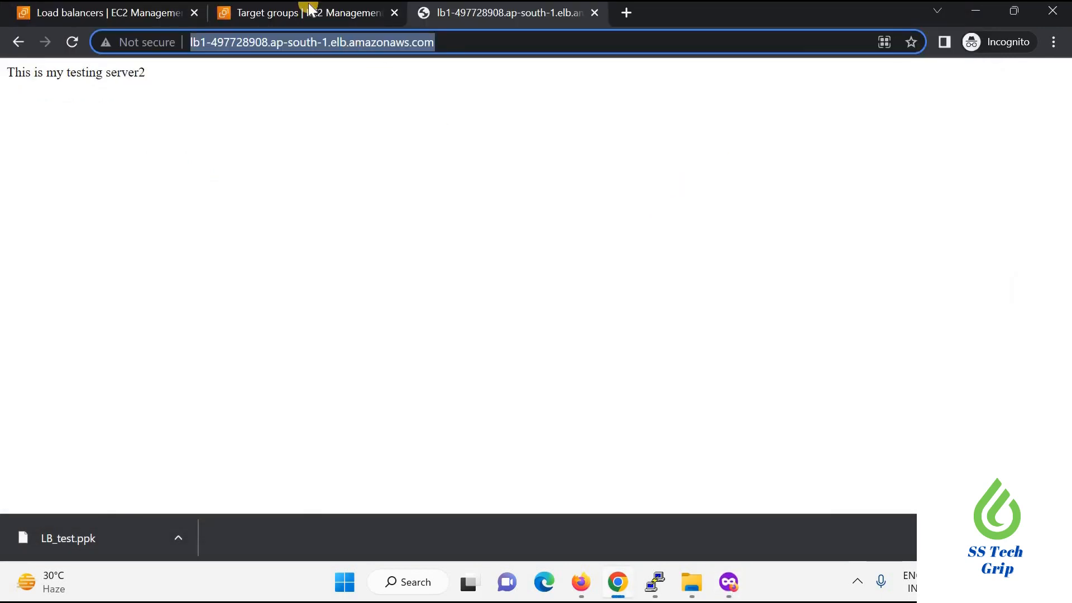
# - Return to LBTarget's details page and review the health status of its registered targets
pyautogui.click(303, 12)
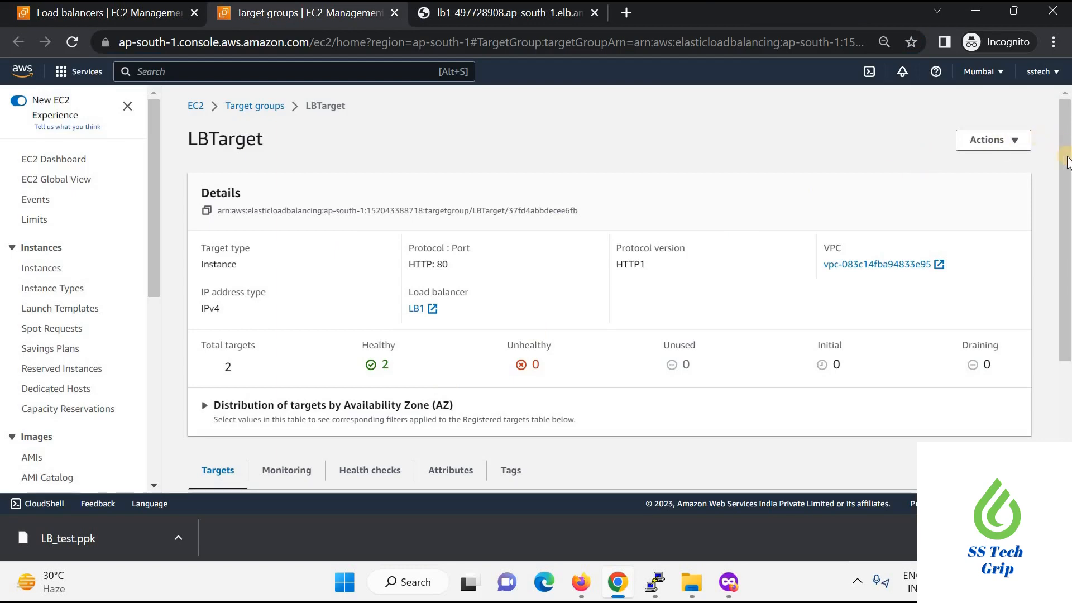
pyautogui.moveTo(1070, 205); pyautogui.dragTo(1070, 266)
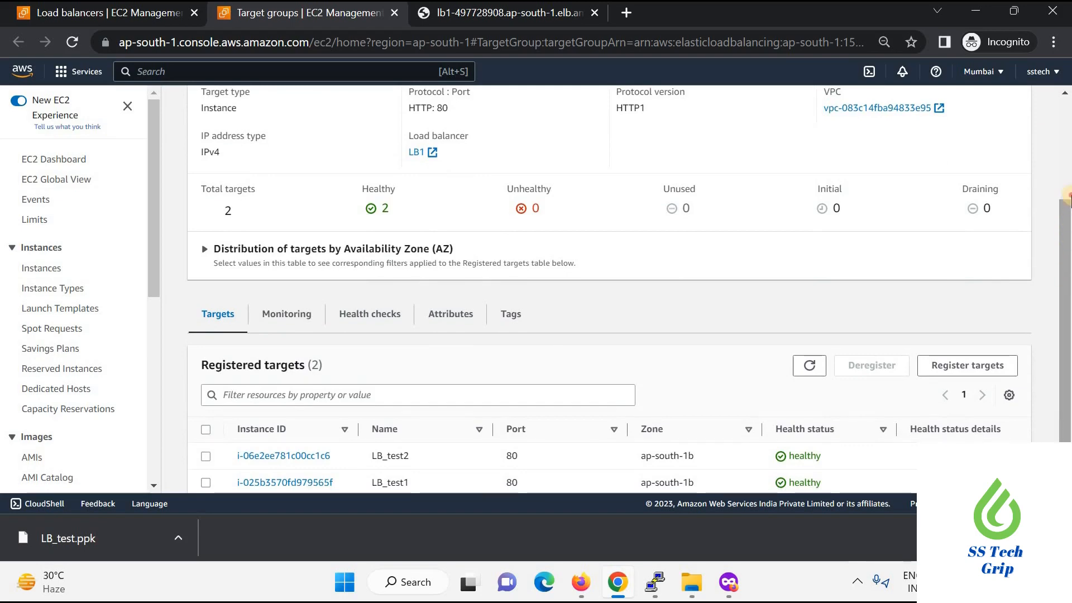
pyautogui.scroll(3, 726, 235)
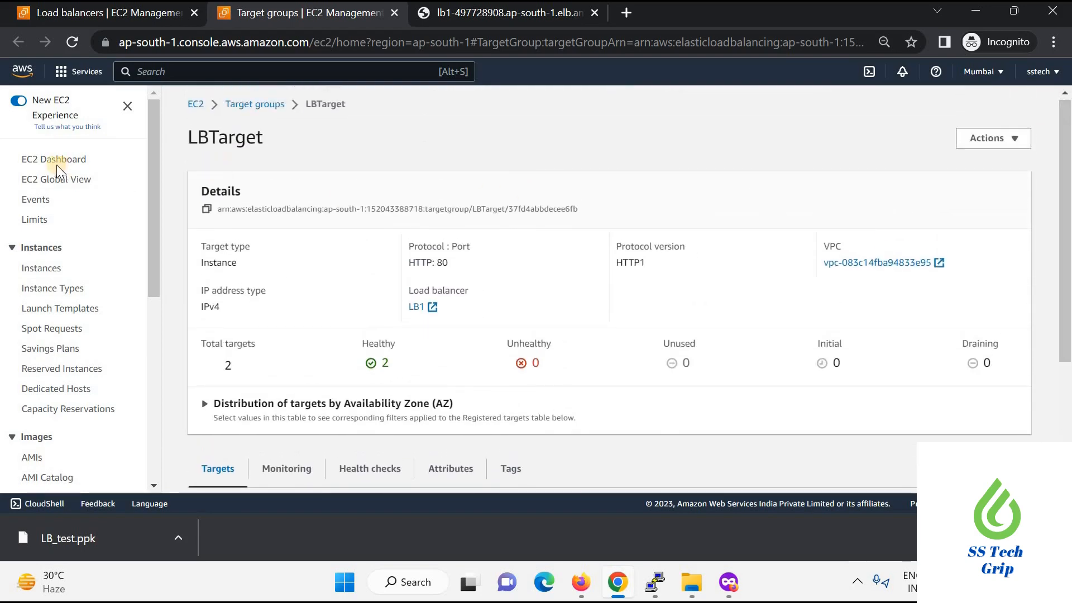
# - Stop the LB_test1 instance from the running instances list and remove the running-state filter
pyautogui.click(56, 162)
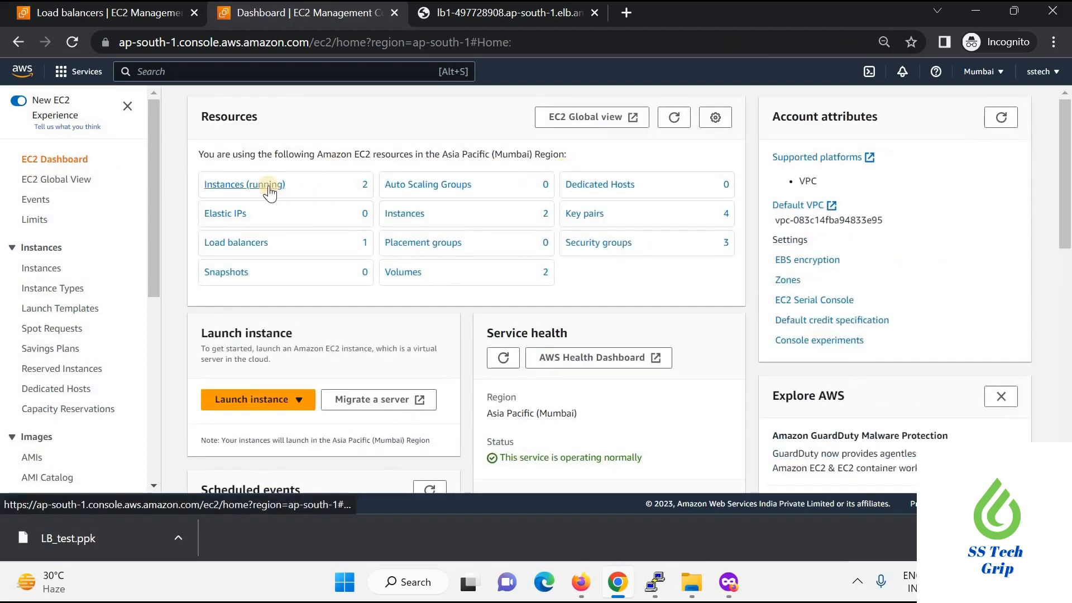
pyautogui.click(495, 222)
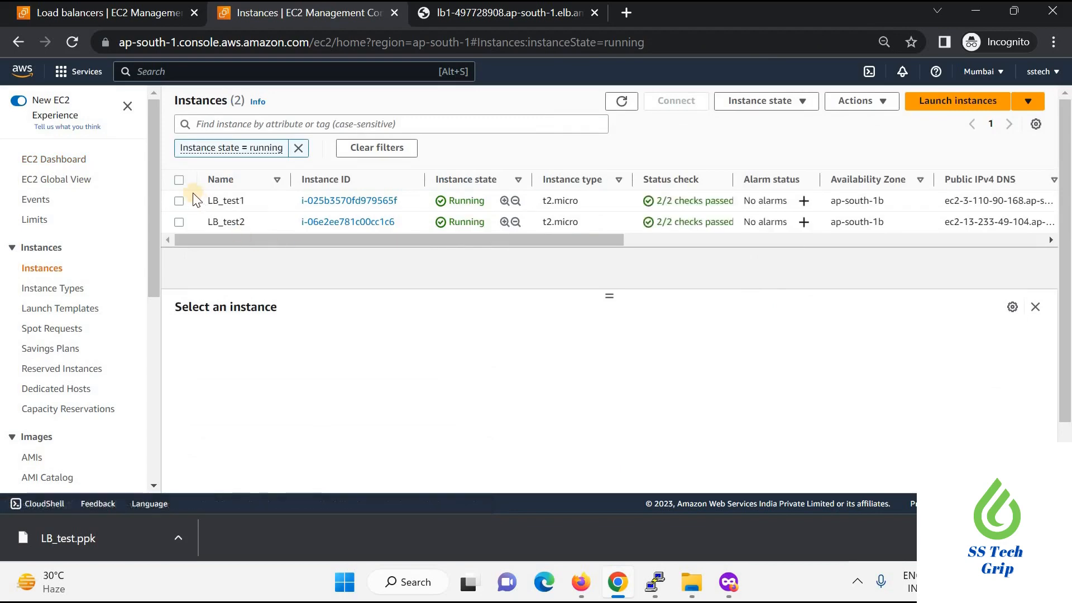
pyautogui.click(178, 201)
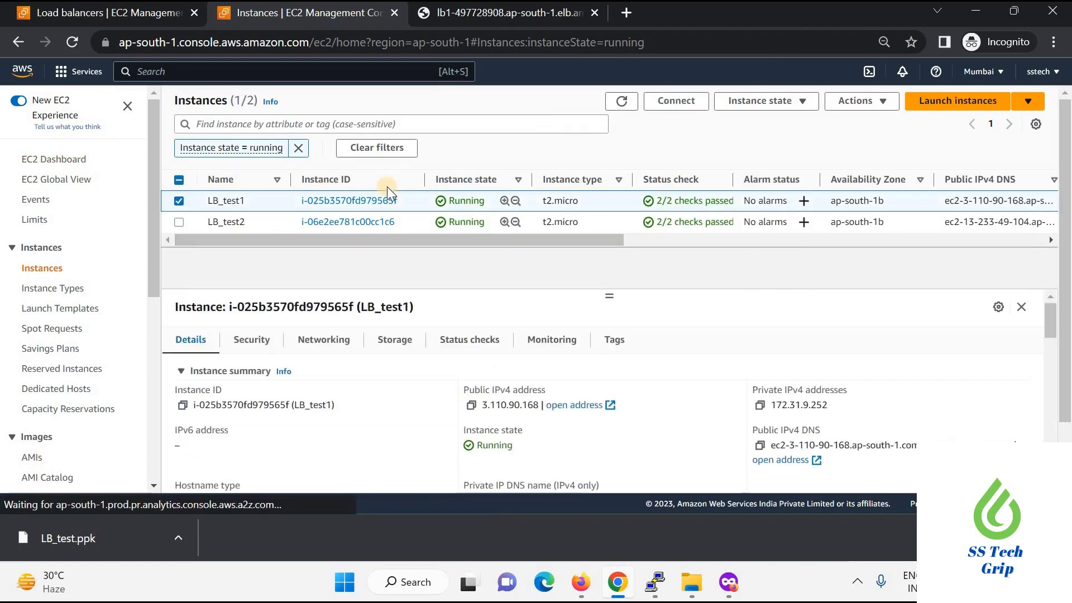
pyautogui.click(787, 103)
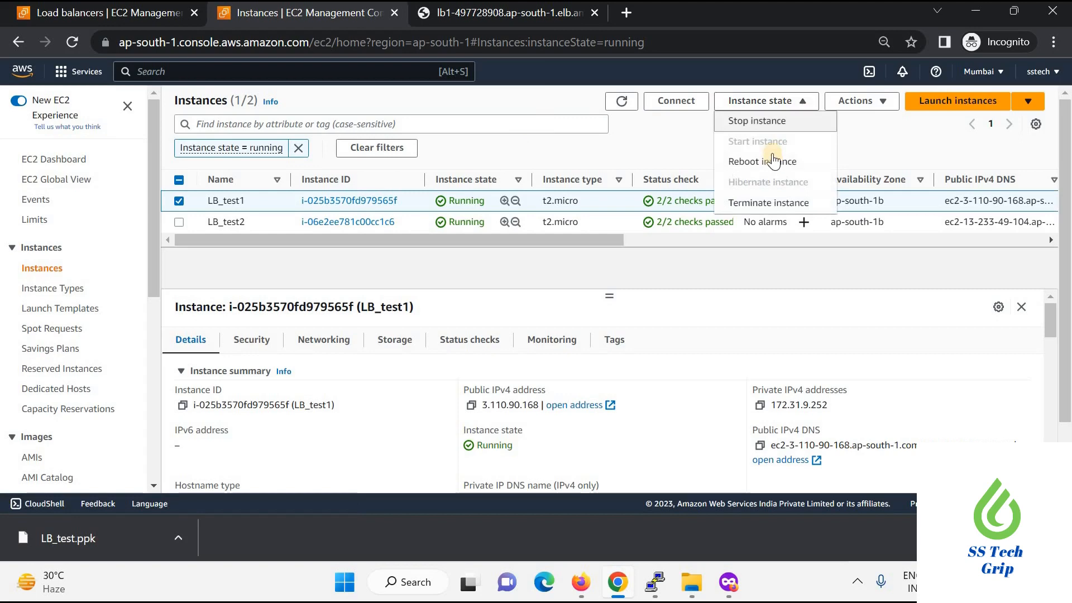
pyautogui.click(778, 119)
pyautogui.click(792, 350)
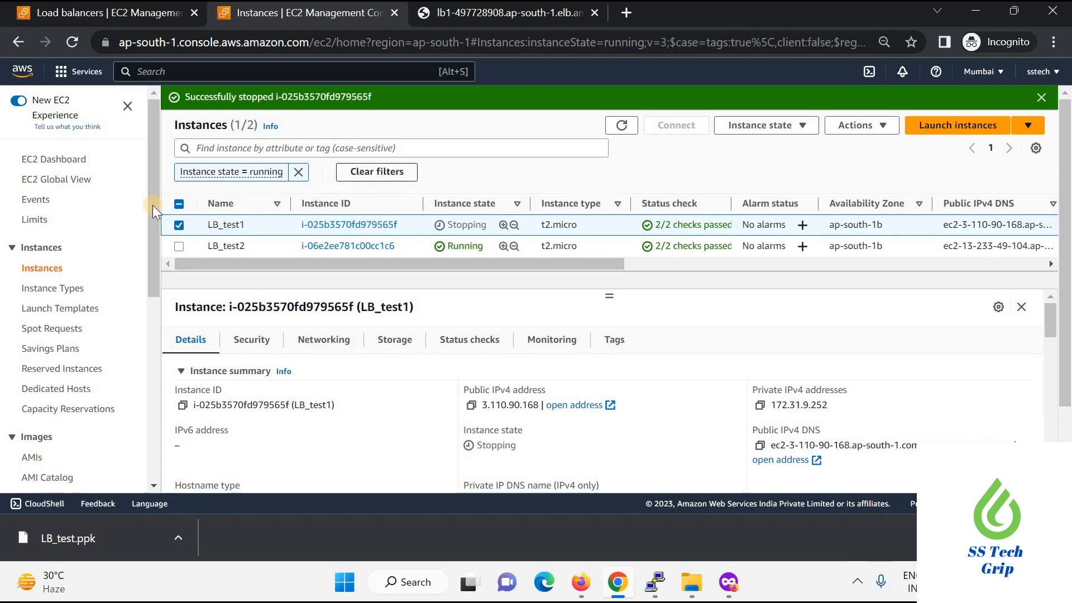
pyautogui.click(298, 173)
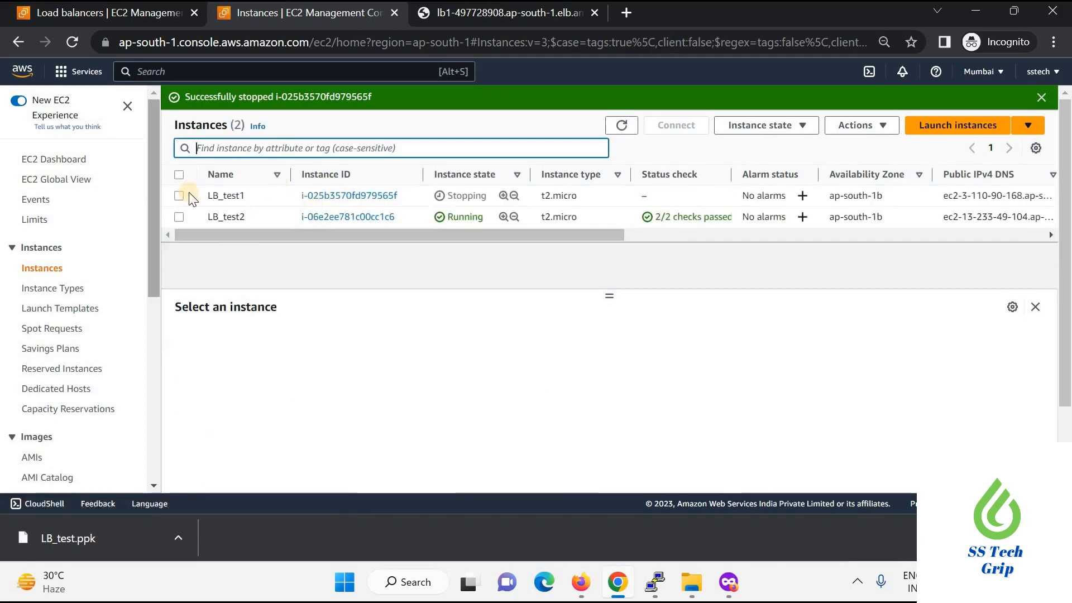
# - Reload LB1's web page repeatedly to check which server answers while LB_test1 is stopped
pyautogui.click(68, 39)
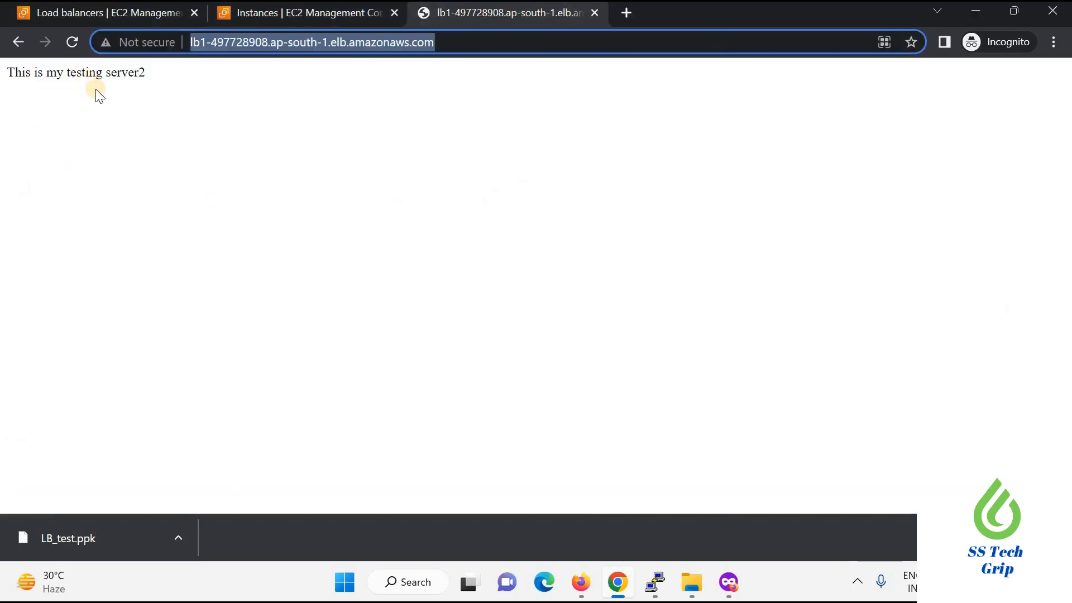
pyautogui.click(70, 42)
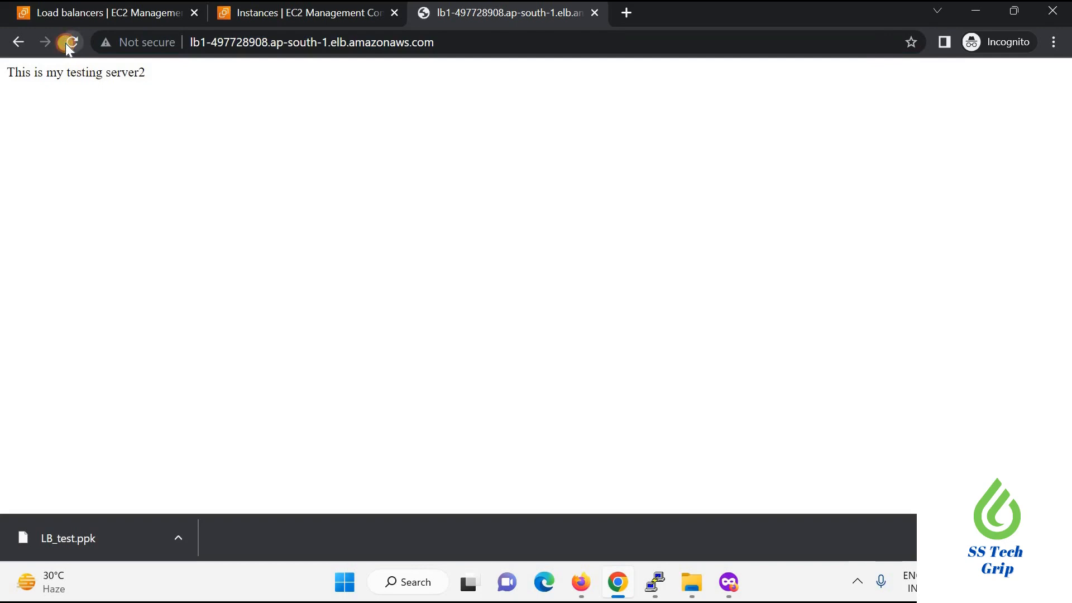
pyautogui.click(69, 43)
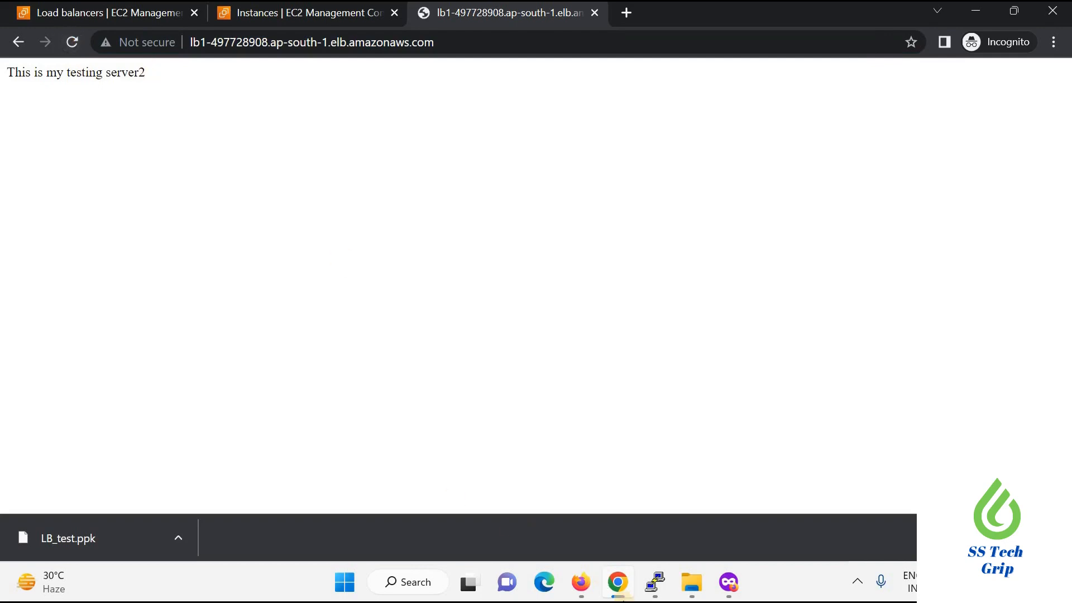
pyautogui.moveTo(618, 583)
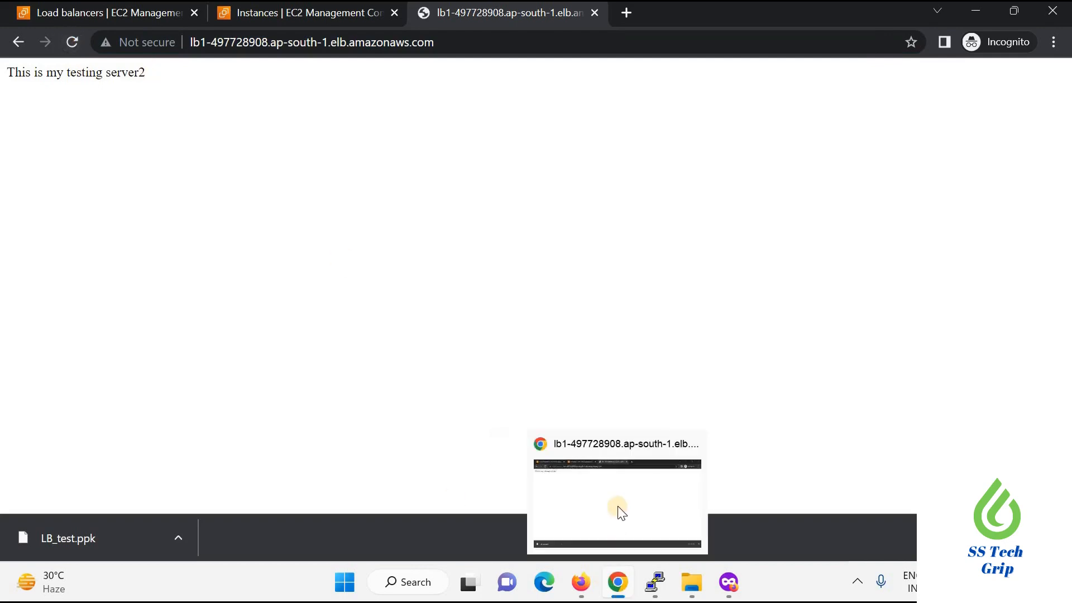
# - Check LB_test1's instance state, open LBTarget from LB1's HTTP:80 listener, and review the health of its registered targets
pyautogui.click(346, 10)
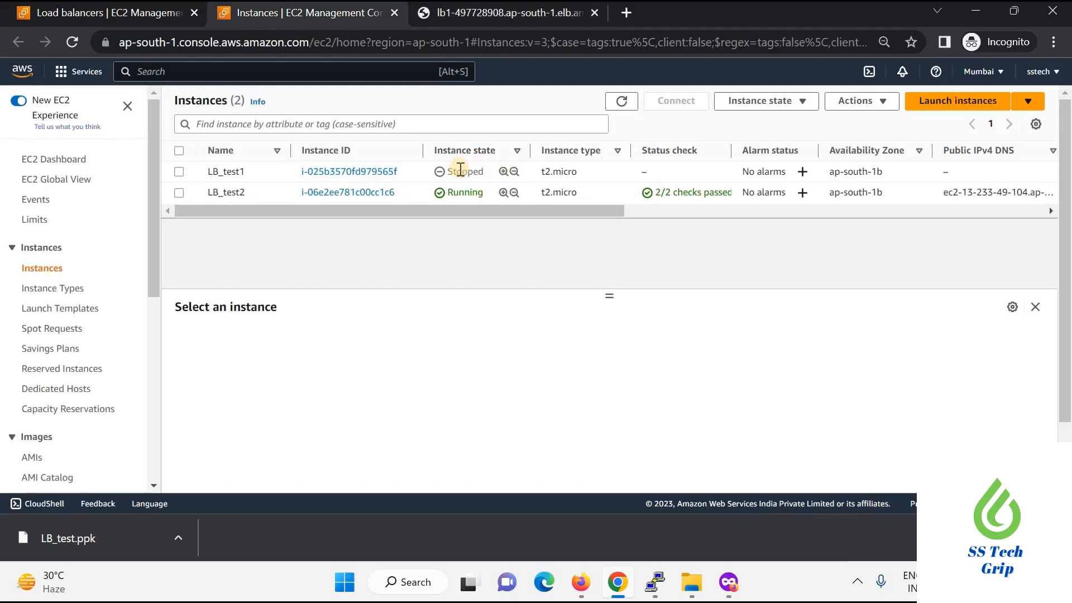
pyautogui.moveTo(148, 237); pyautogui.dragTo(153, 439)
pyautogui.click(75, 397)
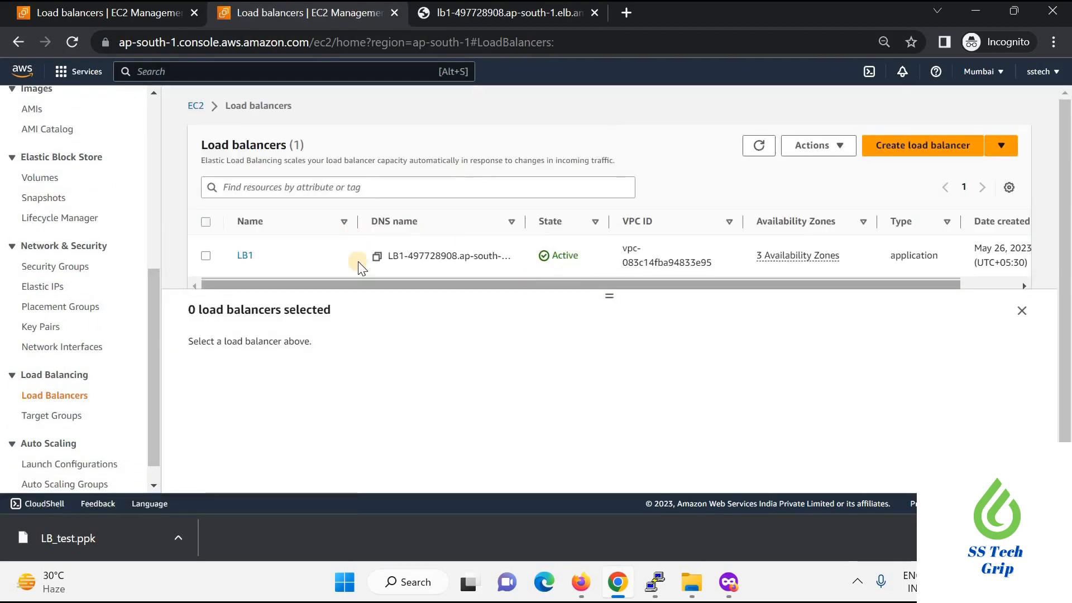
pyautogui.click(246, 255)
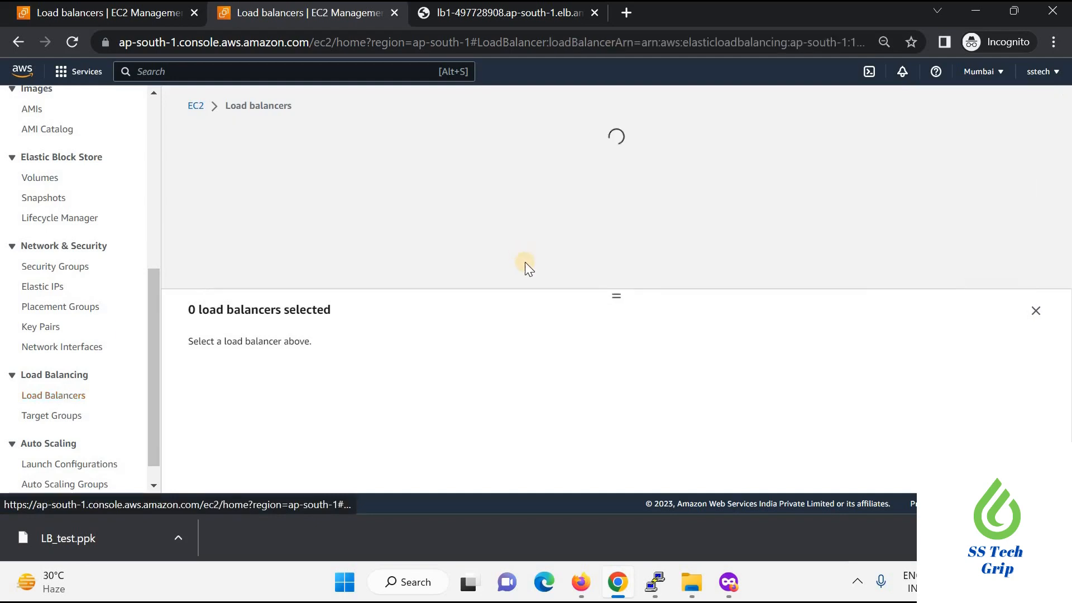
pyautogui.moveTo(1068, 240); pyautogui.dragTo(1068, 408)
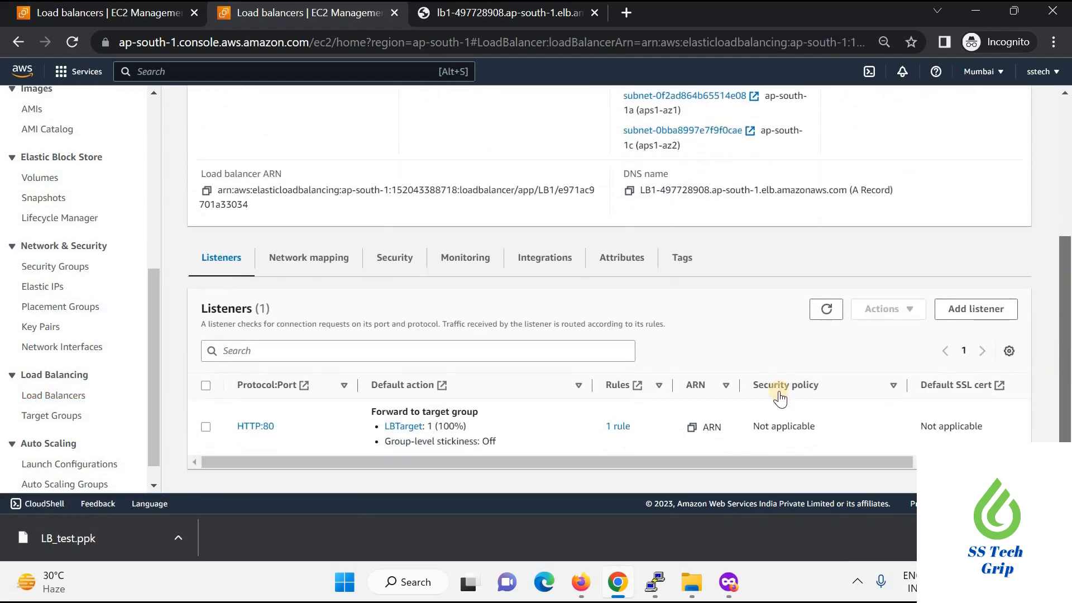
pyautogui.click(407, 427)
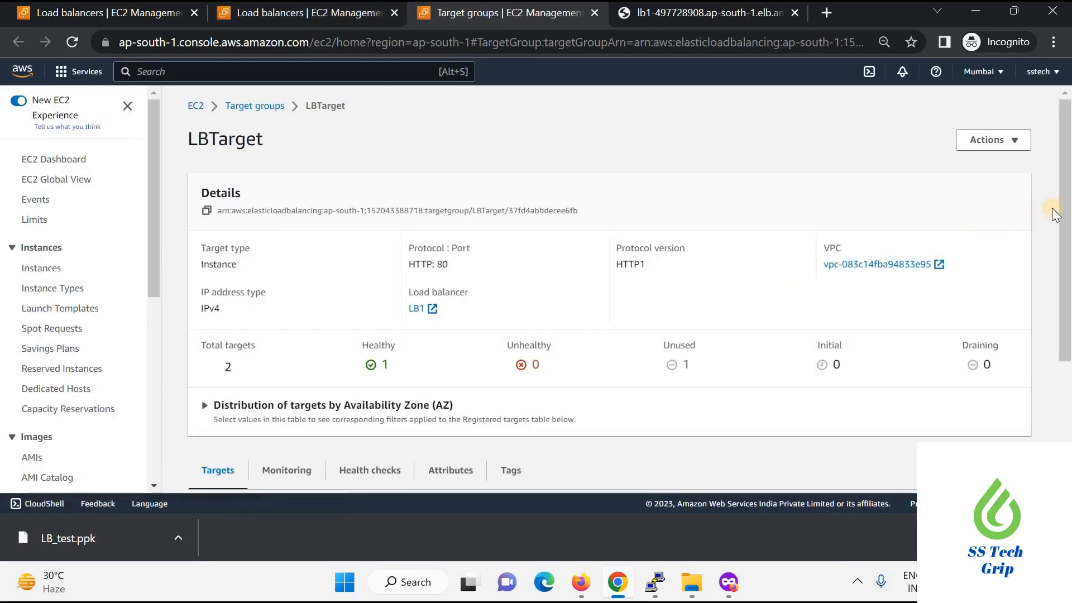
pyautogui.moveTo(1068, 215); pyautogui.dragTo(1068, 274)
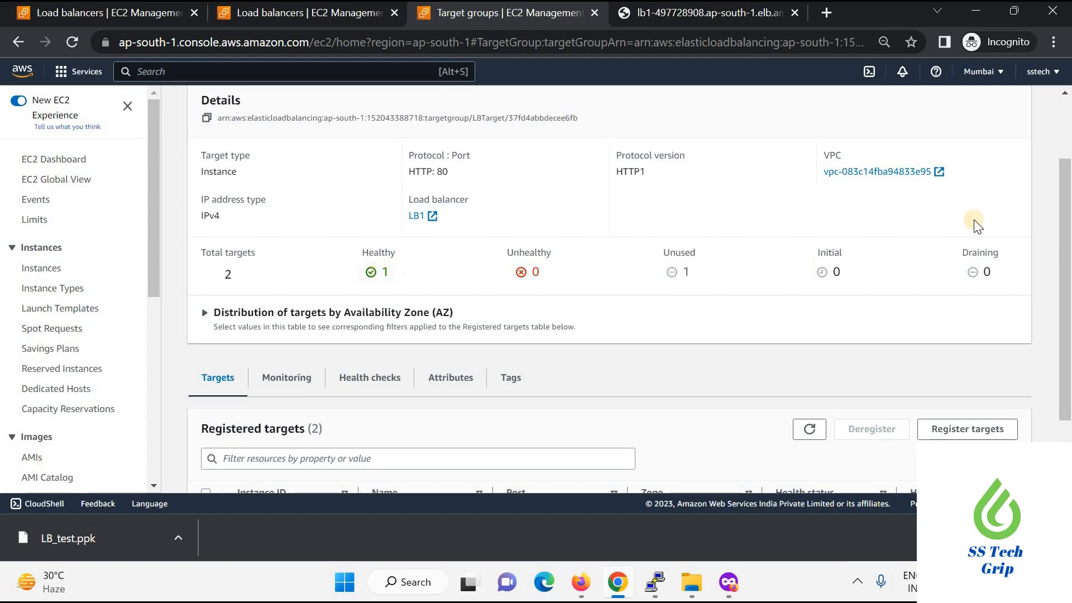
pyautogui.moveTo(1066, 289); pyautogui.dragTo(1067, 349)
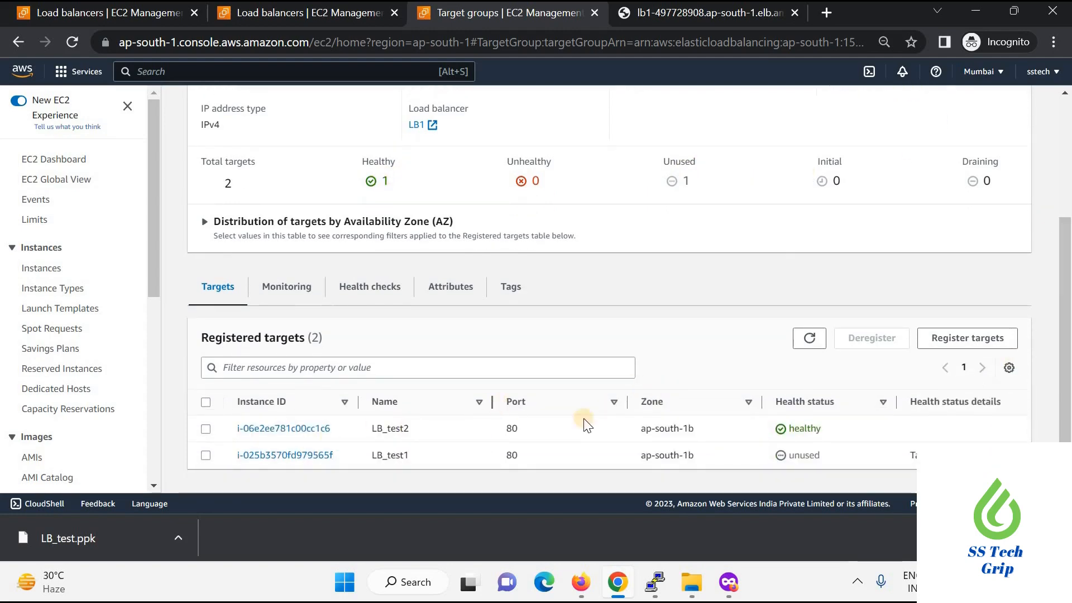
# - Deregister LB_test1 from LBTarget and refresh the details page to check the target's status
pyautogui.click(205, 456)
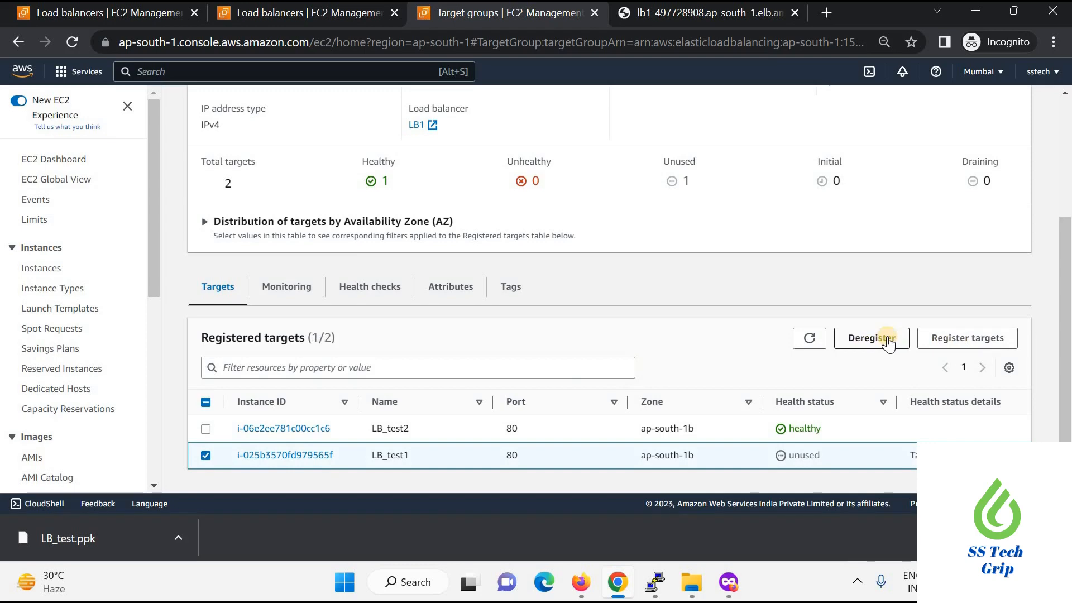
pyautogui.click(888, 342)
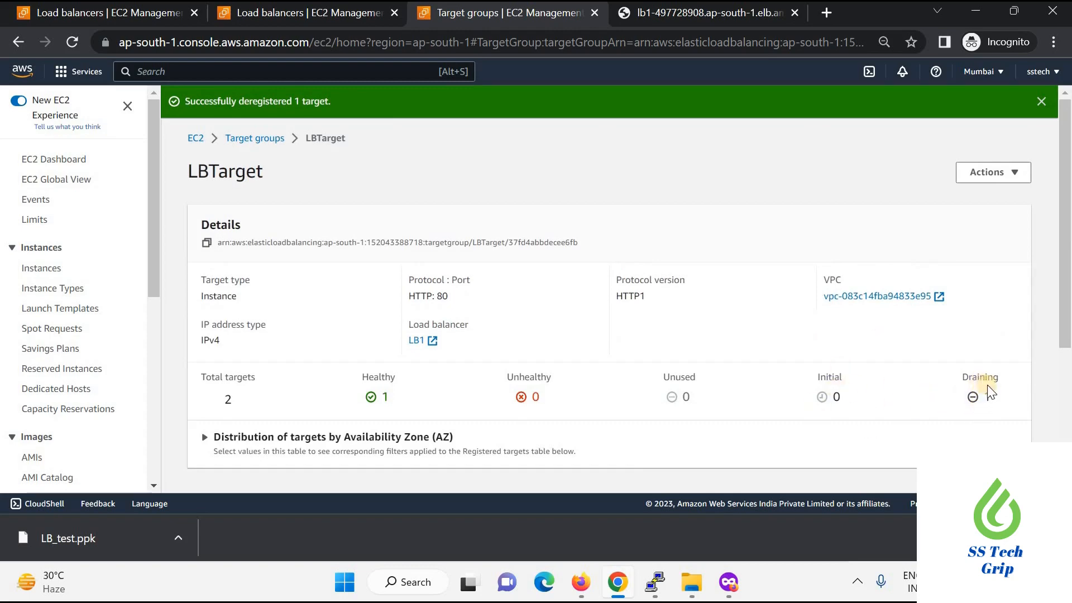
pyautogui.click(72, 41)
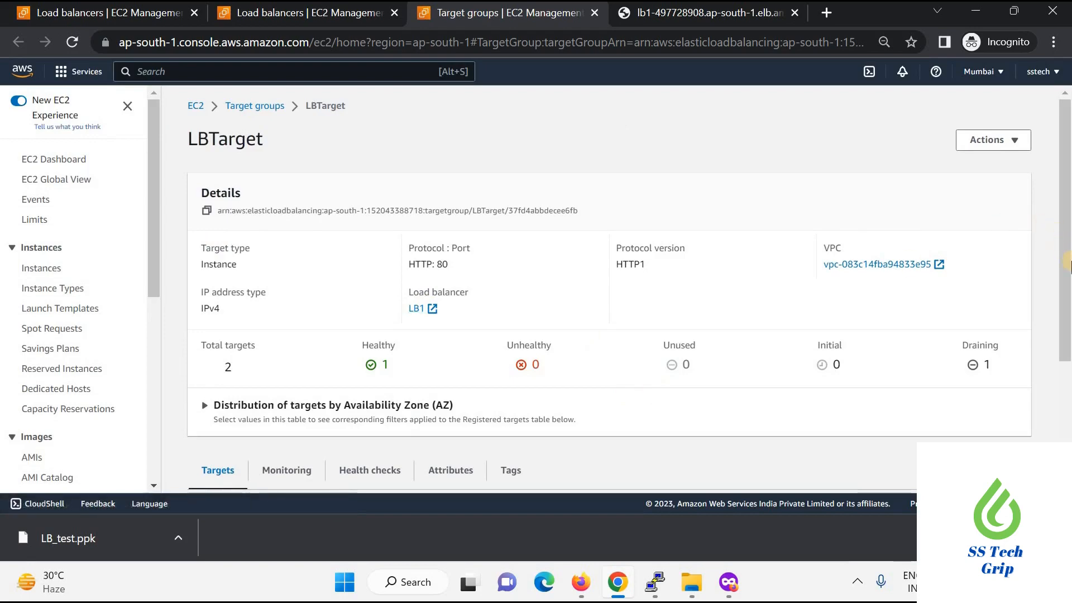
pyautogui.moveTo(1065, 263); pyautogui.dragTo(1068, 401)
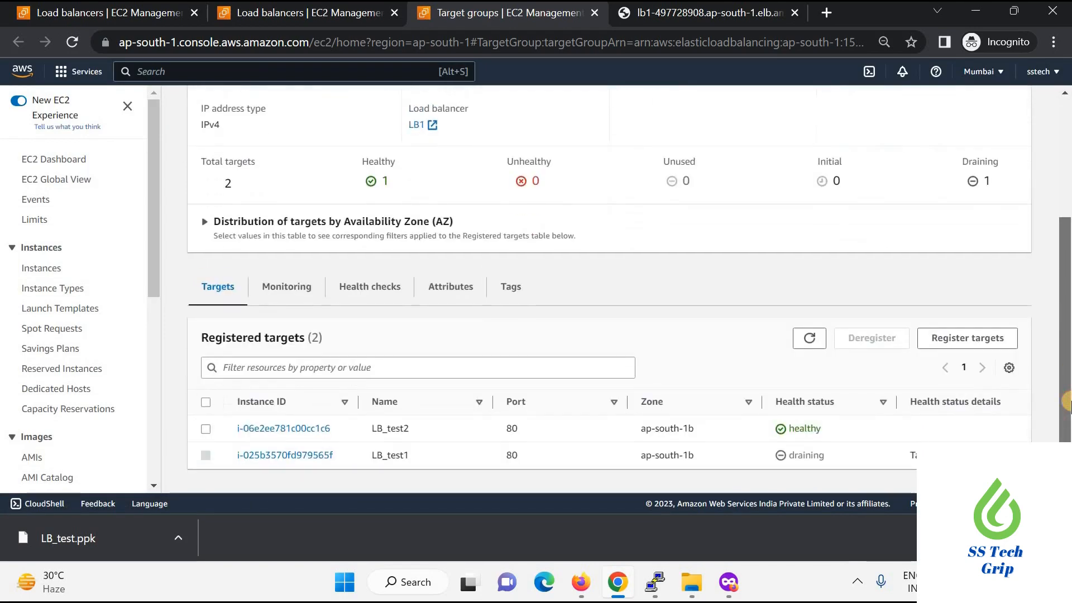
pyautogui.click(1065, 153)
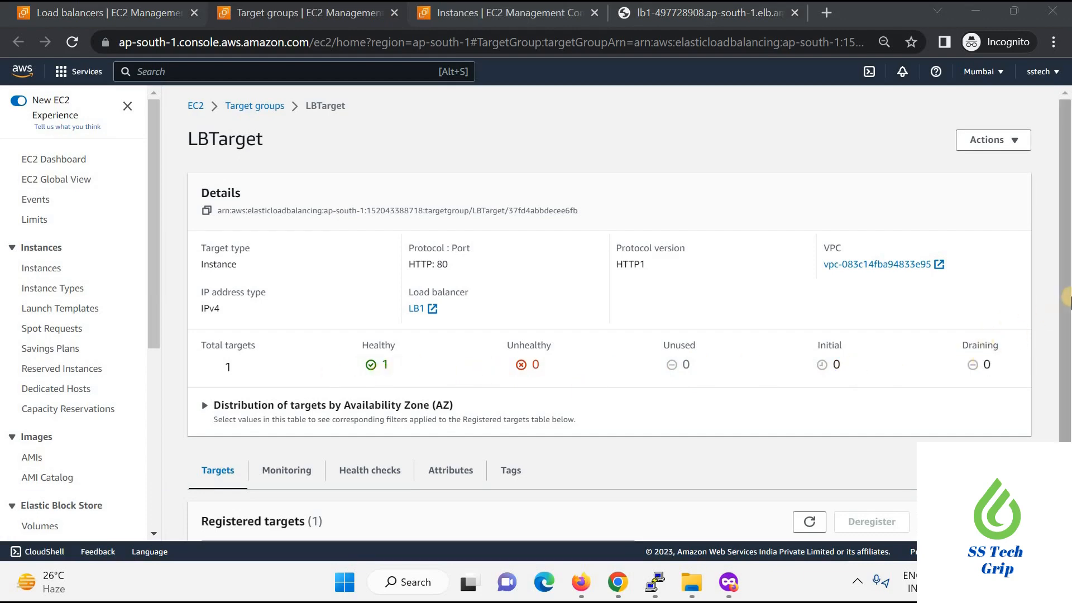
# - Register the running LB_test1 instance to LBTarget on port 80 by including it as pending and submitting the pending target
pyautogui.scroll(-2, 1070, 321)
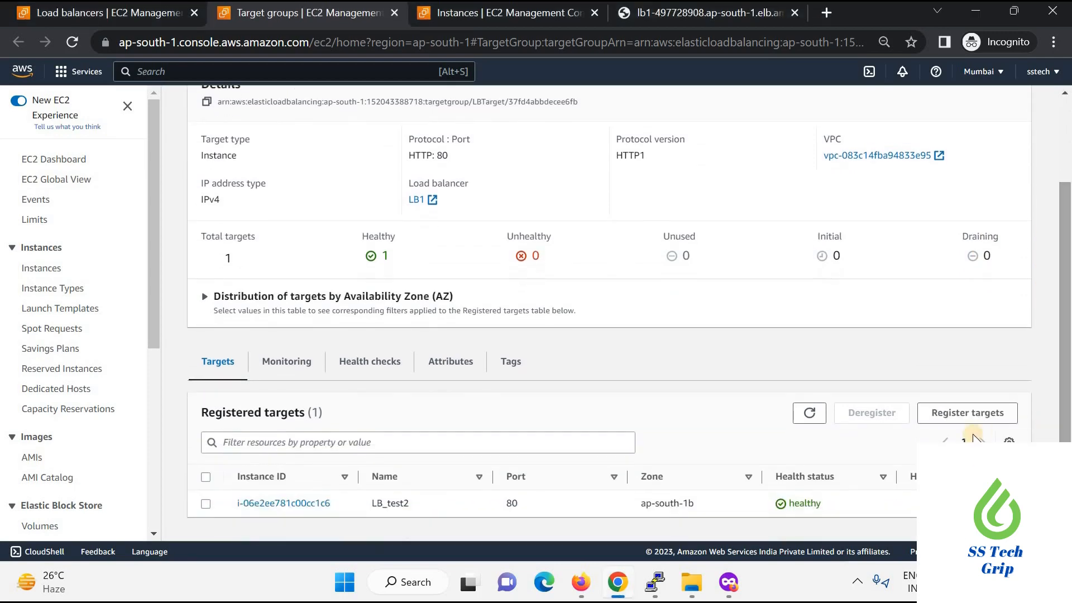
pyautogui.click(967, 416)
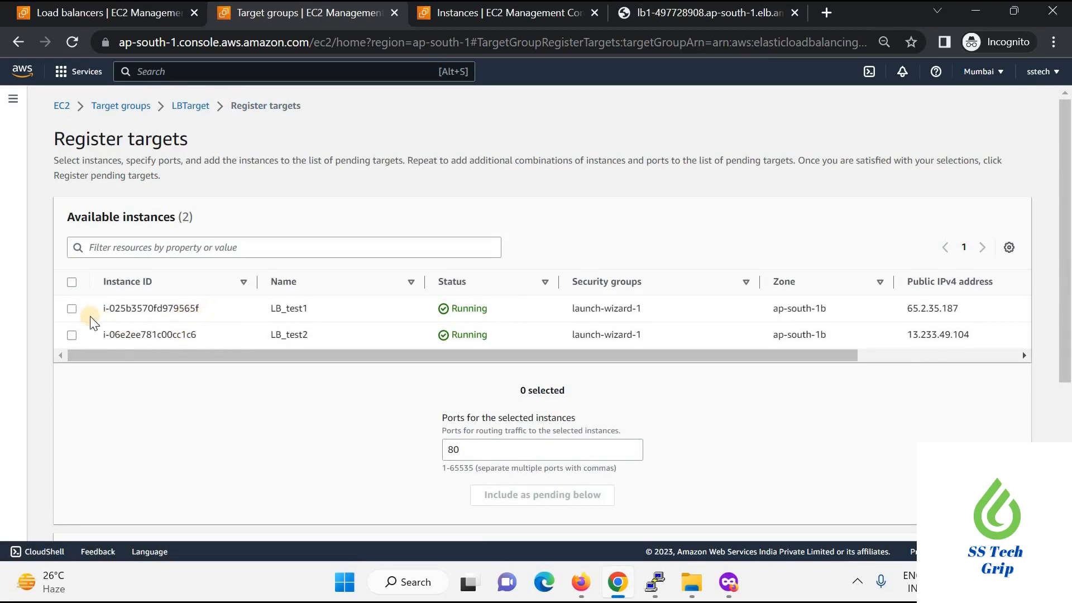
pyautogui.click(72, 309)
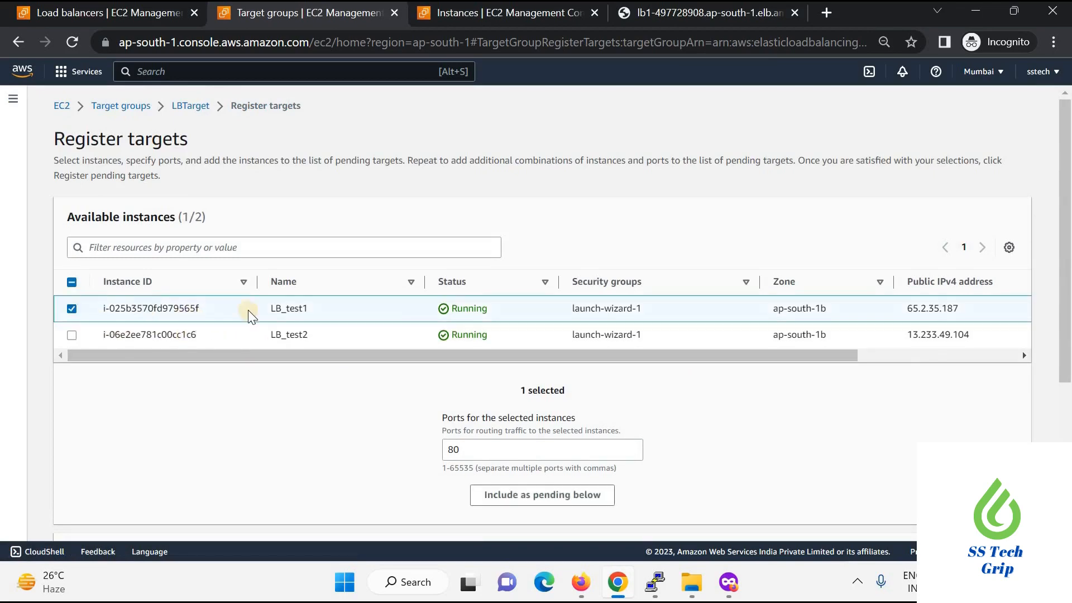
pyautogui.click(536, 494)
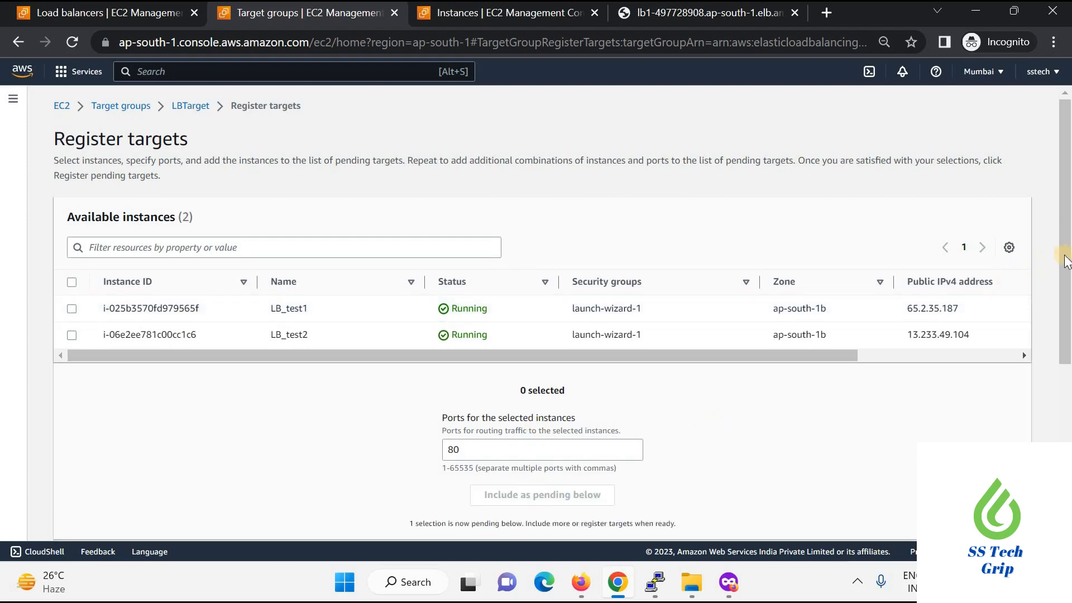
pyautogui.moveTo(1066, 261)
pyautogui.mouseDown()
pyautogui.moveTo(1046, 383)
pyautogui.moveTo(1050, 435)
pyautogui.mouseUp()
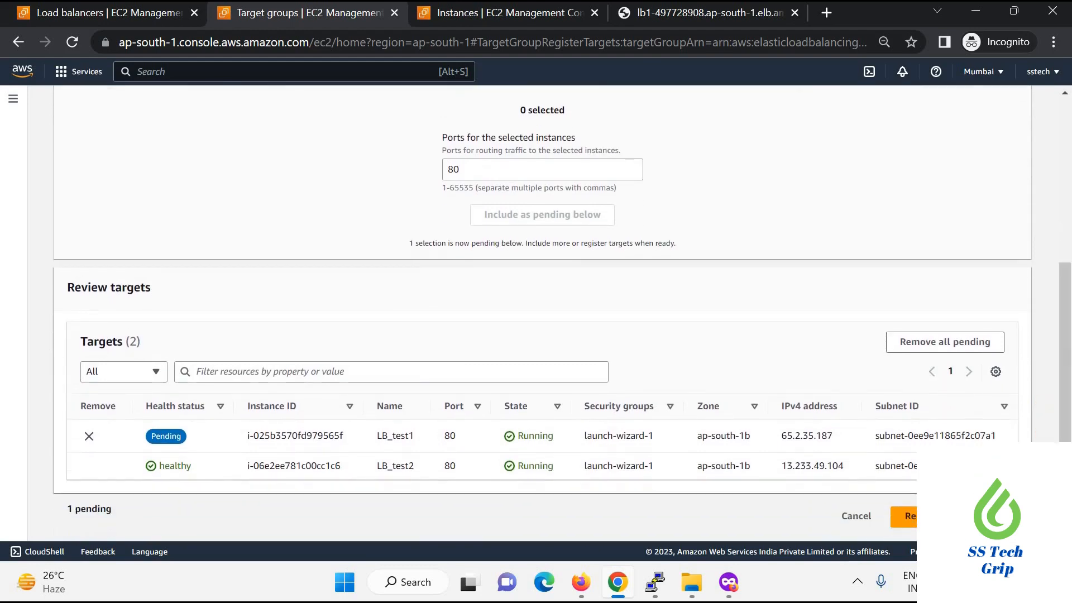
pyautogui.click(904, 516)
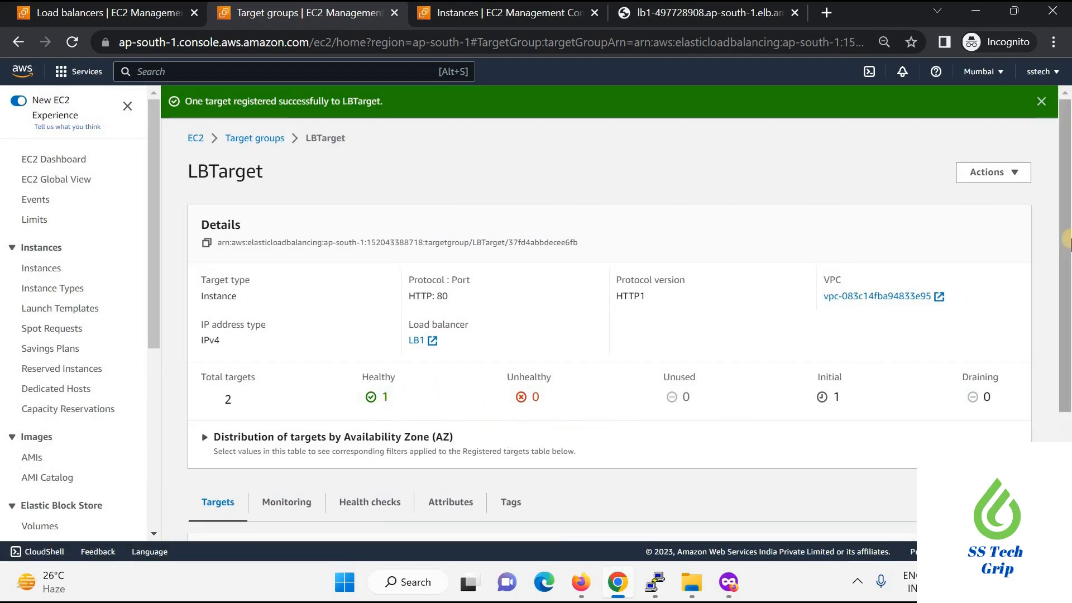
# - Review the health of LBTarget's registered targets, refresh its details, and reload LB1's web page to check which server answers
pyautogui.moveTo(1067, 241); pyautogui.dragTo(1068, 344)
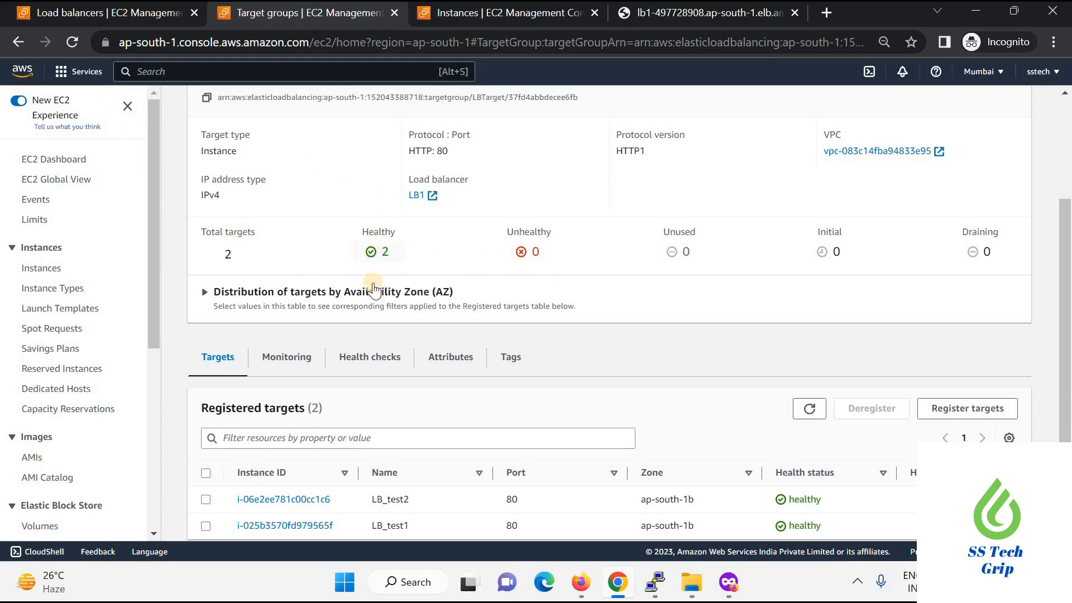
pyautogui.click(71, 45)
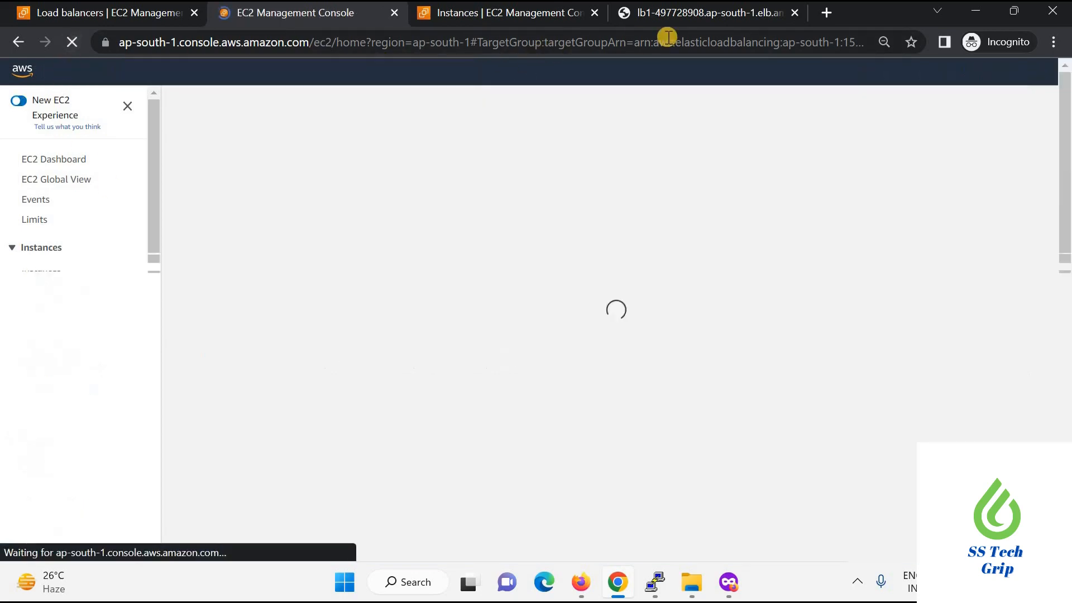
pyautogui.click(689, 19)
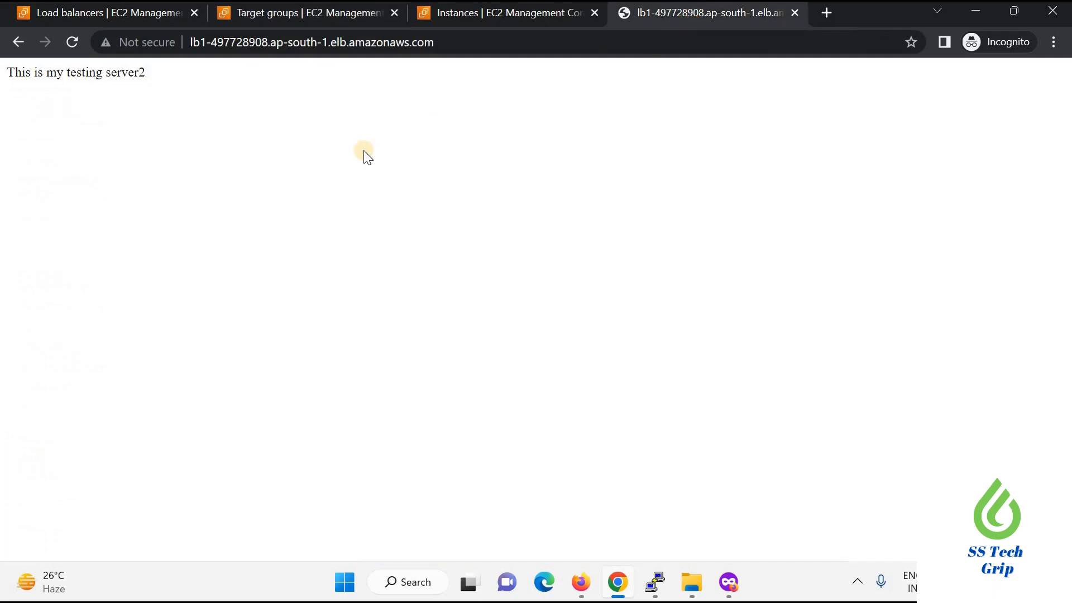
pyautogui.click(71, 47)
pyautogui.click(76, 41)
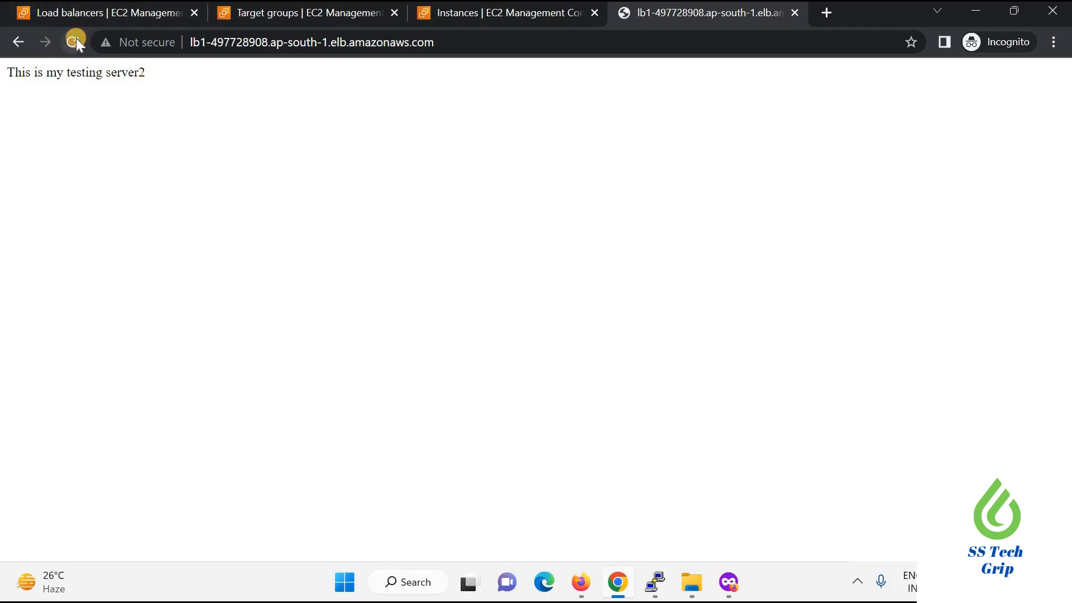